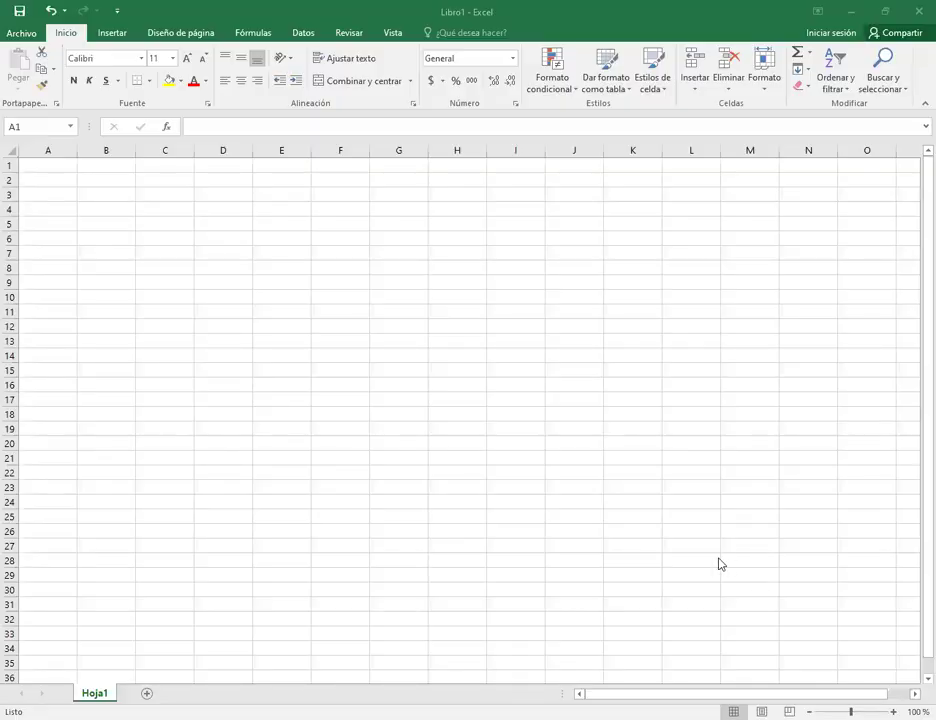
- Enter the titles UECIB KITUKARA in B2, AÑO LECTIVO 2020-2021 in B3 and SEGUNDO BGU A in B4
click(101, 180)
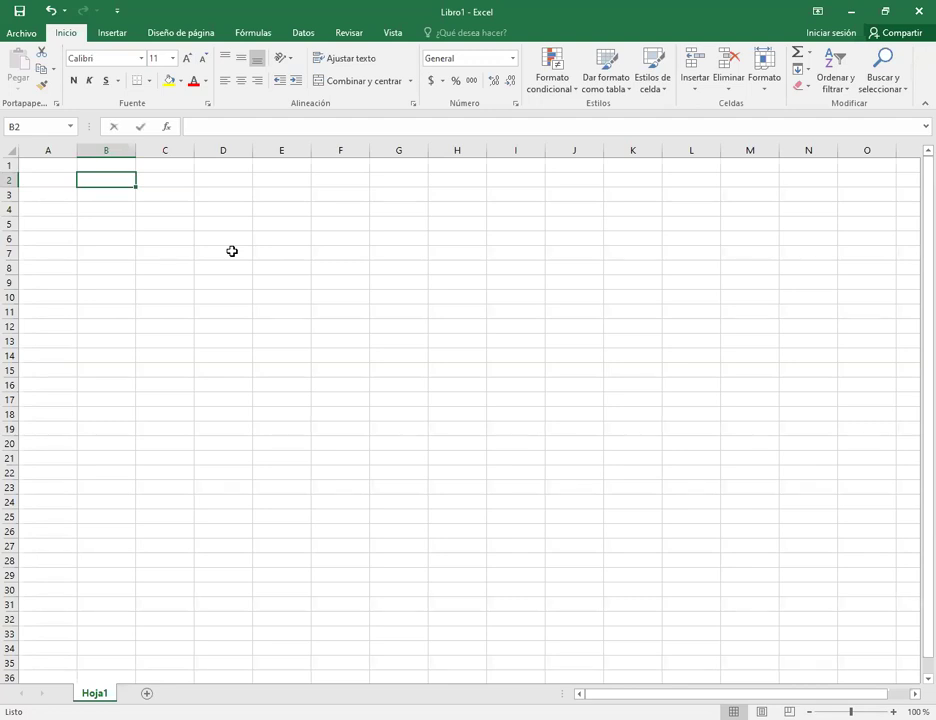
text(UE)
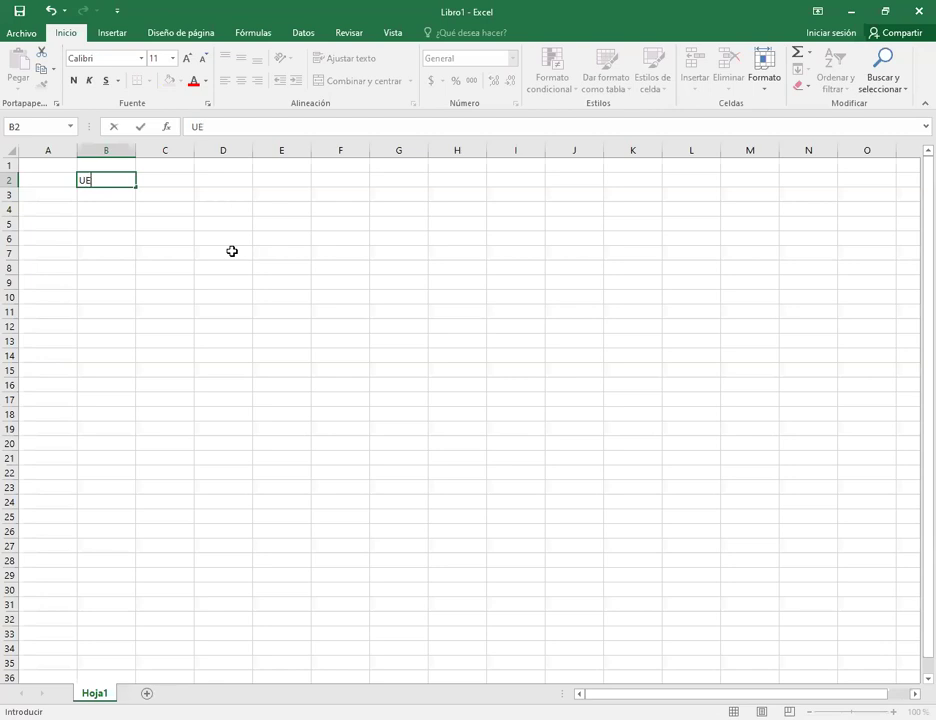
text(CIB KITUKARA)
key(Return)
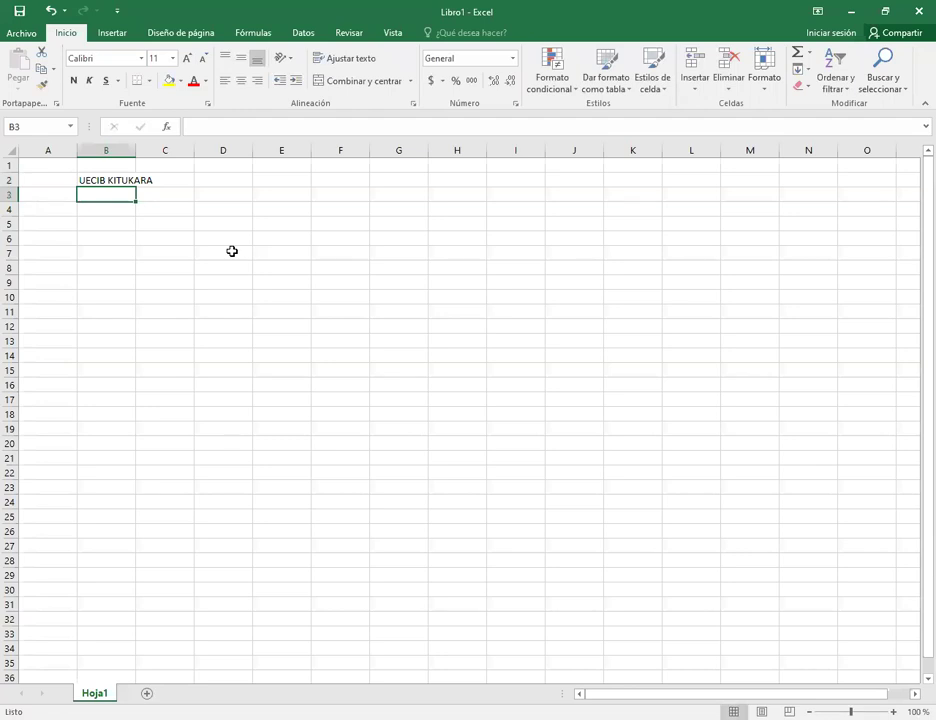
text(AÑO L)
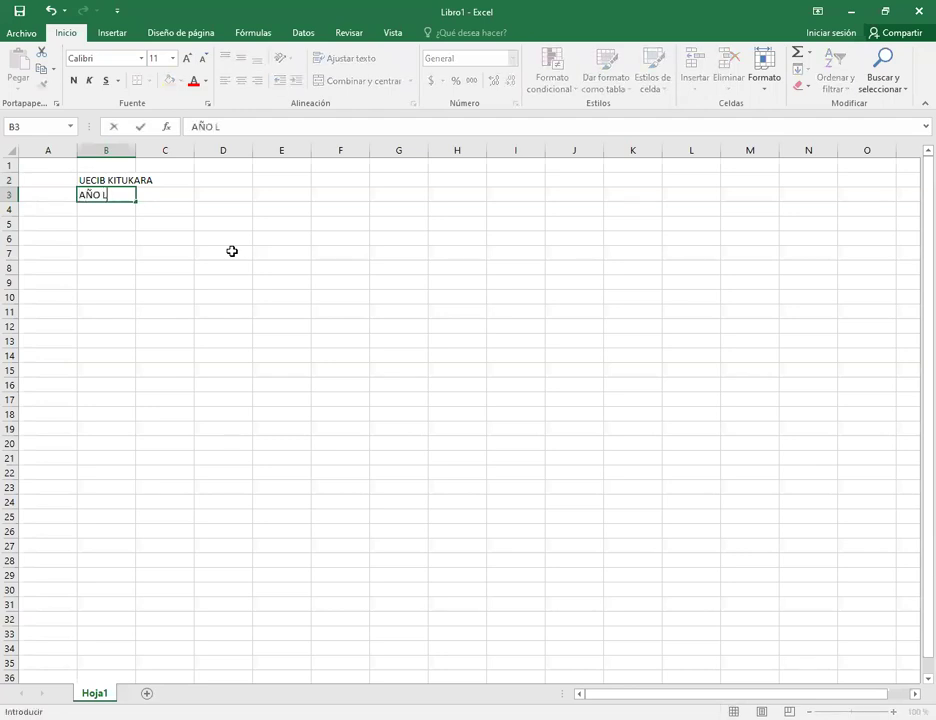
text(ECTIVO 2020-)
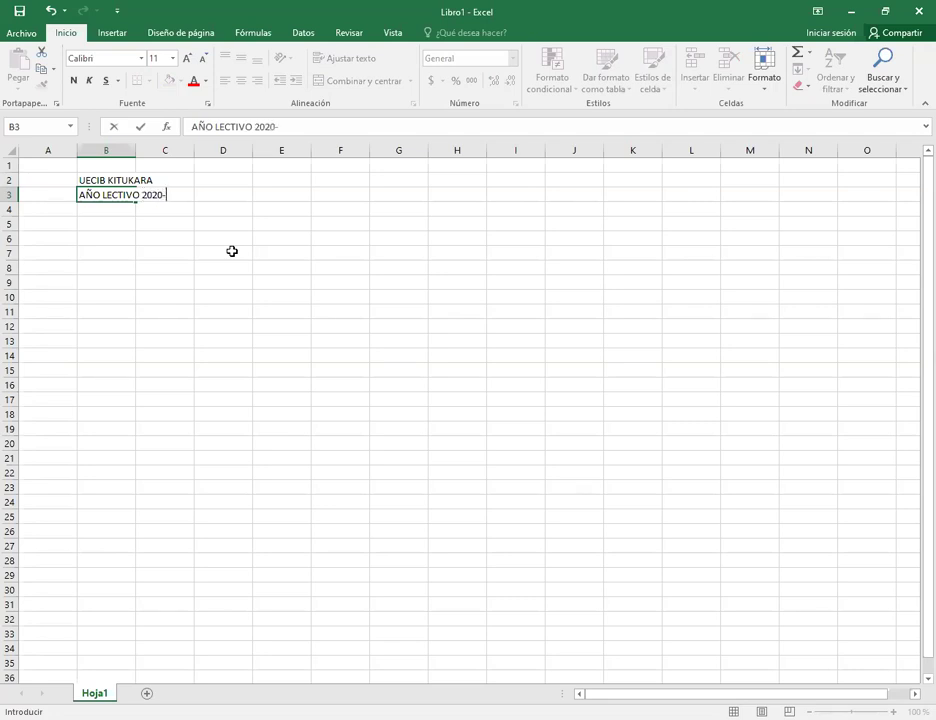
text(2021)
key(Return)
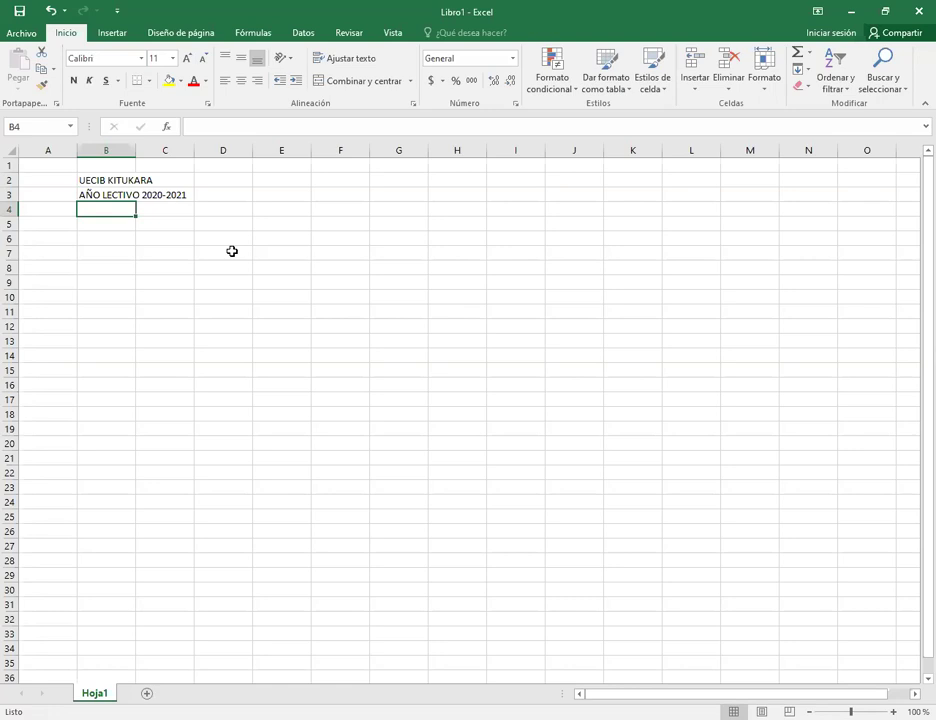
text(SEGUNDO BGU)
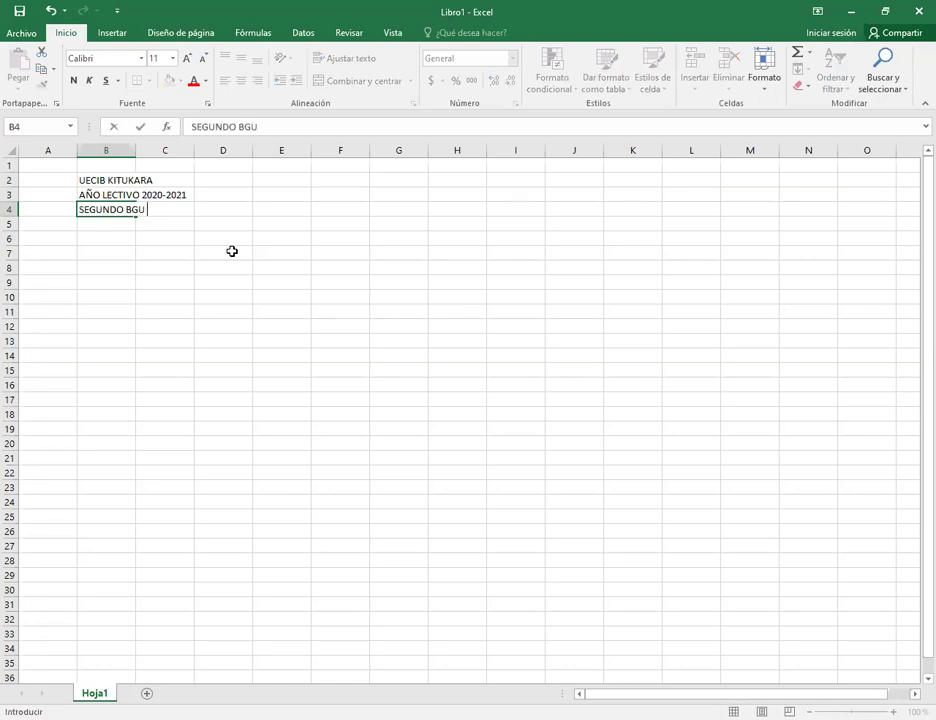
text( A)
key(Return)
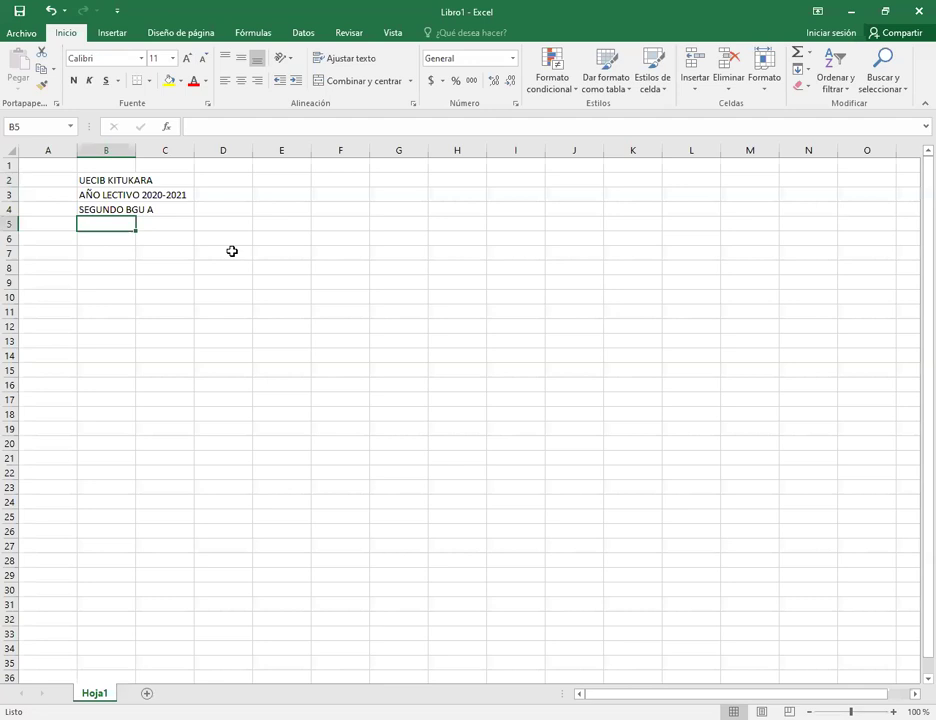
- Fill B5 to E5 with the column headings NOMBRES, MATEMATICAS, FISICA and QUIMICA
text(NOMBRES)
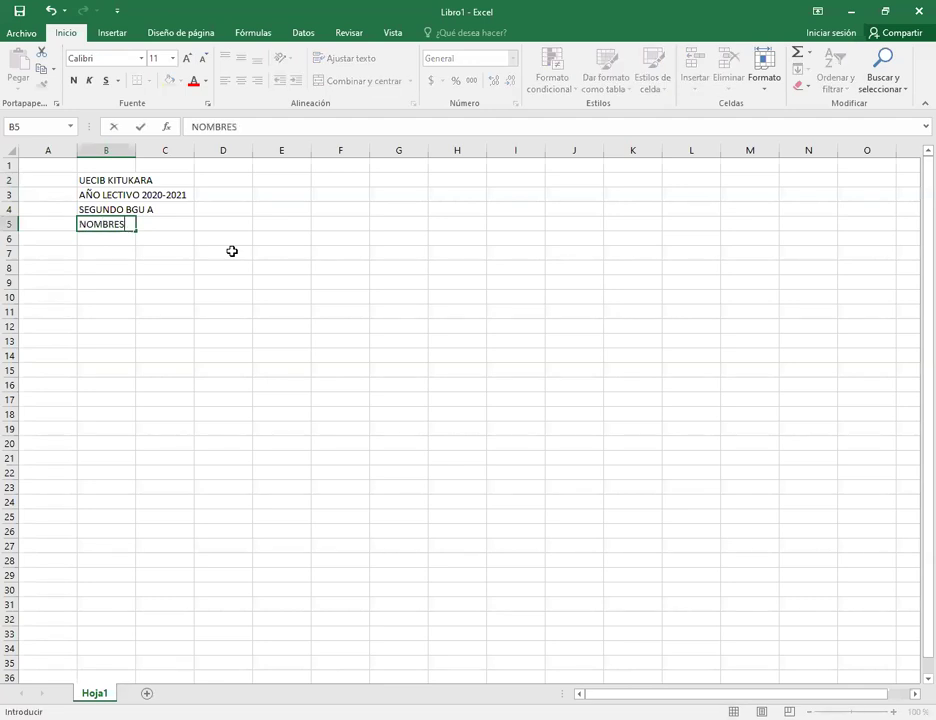
key(Tab)
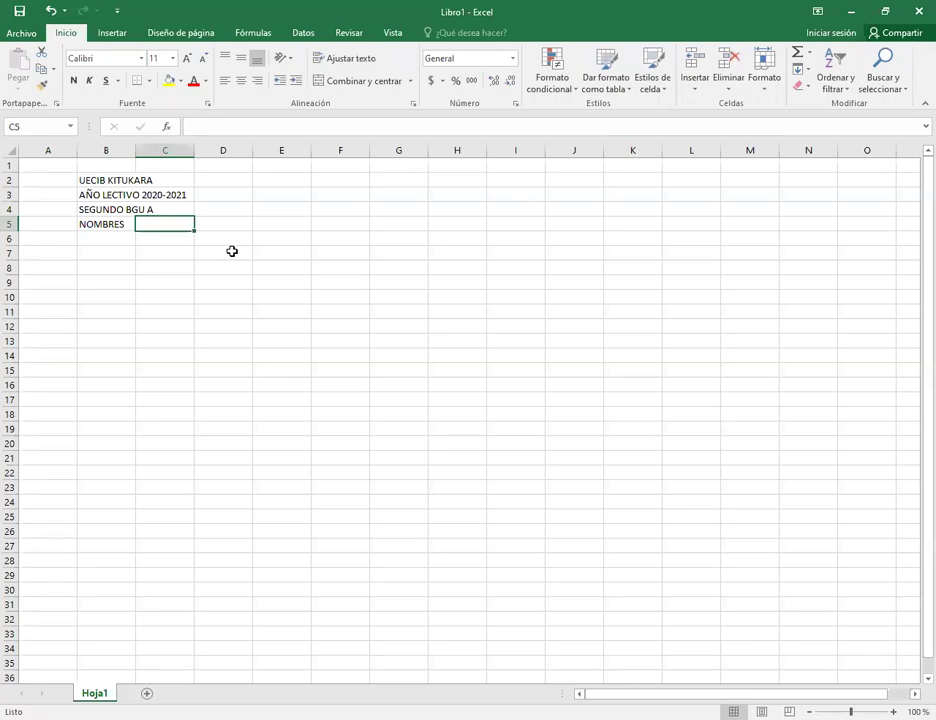
text(MATEMATICAS)
key(Tab)
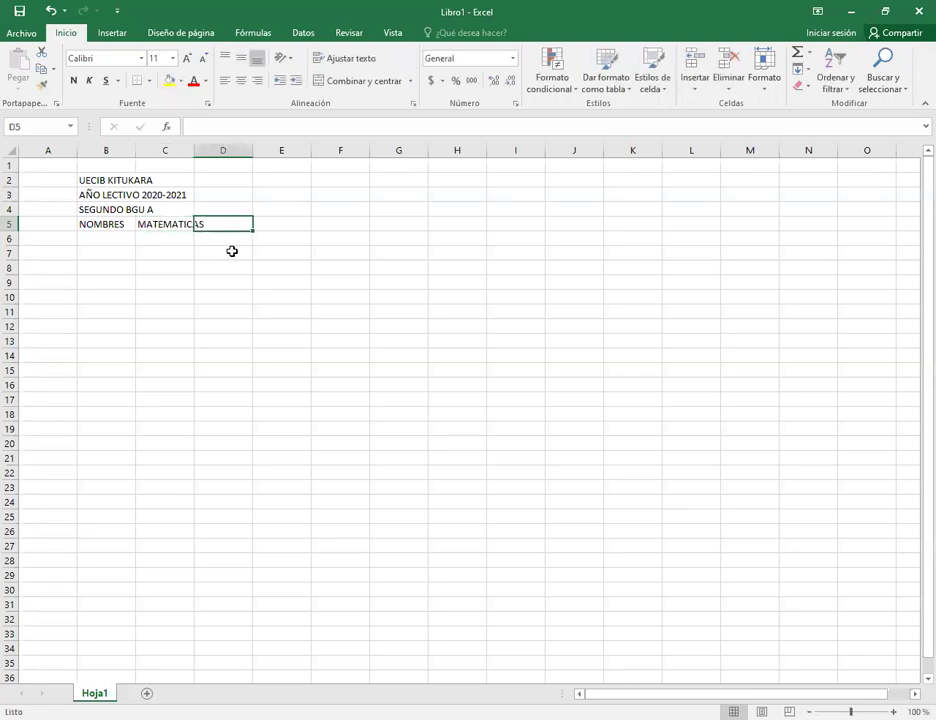
text(FISICA)
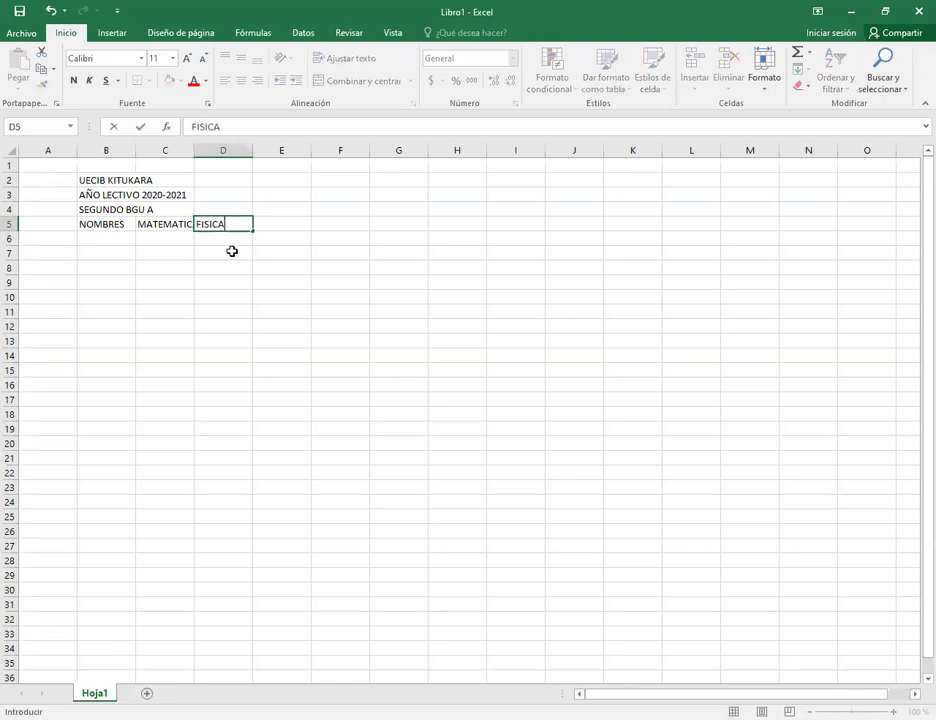
key(Tab)
text(QUI)
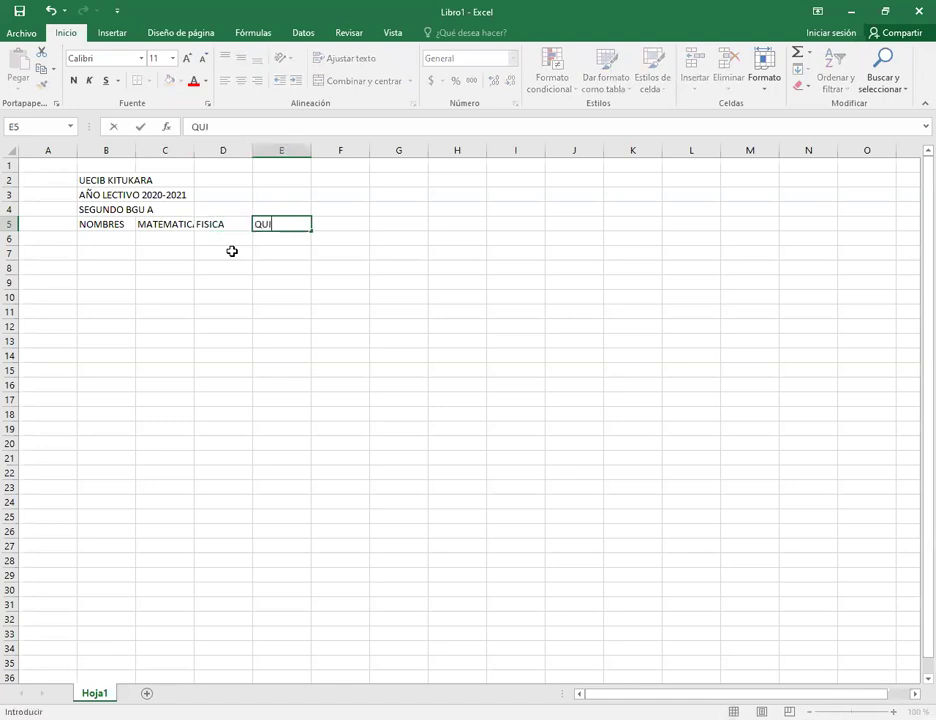
text(MICA)
key(Tab)
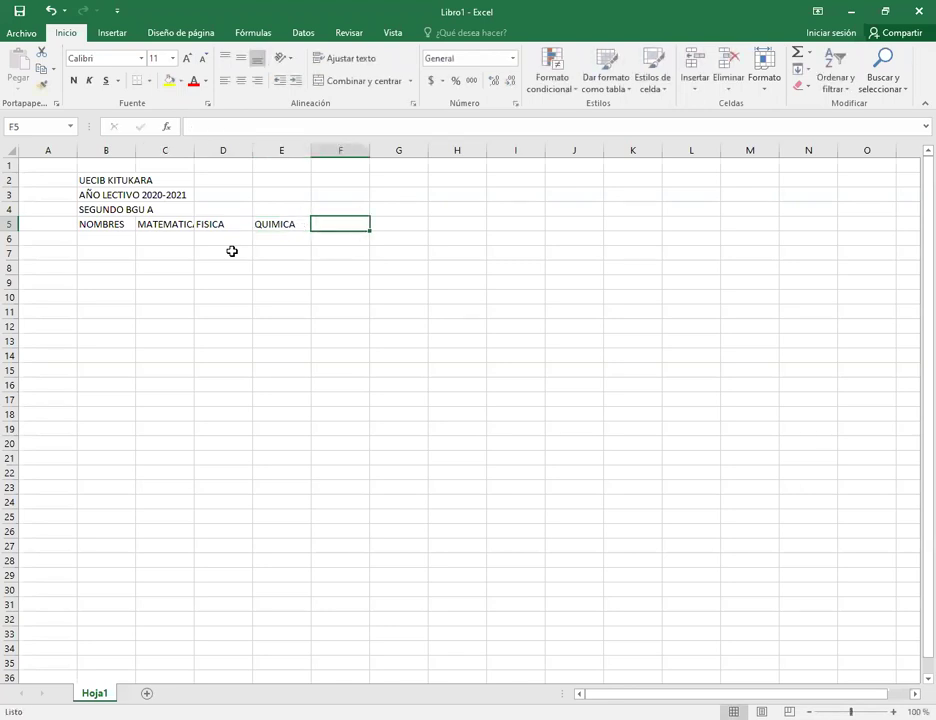
- Continue the row 5 headings in F5 to I5 with BIOLOGIA, HISTORIA, INGLES and EEFF
text(BI)
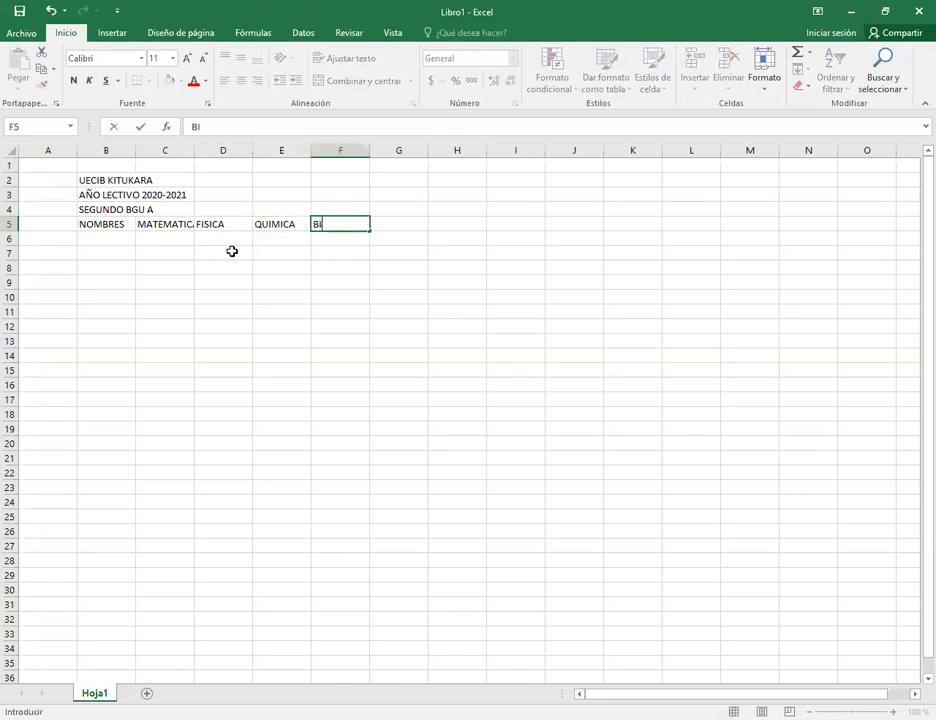
text(OLOGIA)
key(Tab)
text(HISTORIA)
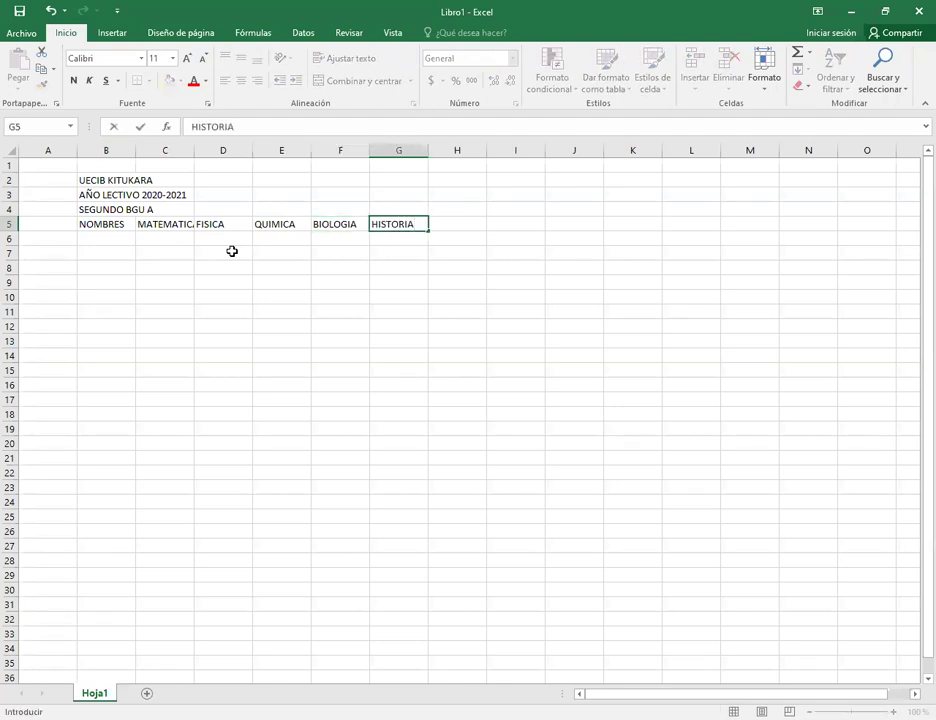
key(Tab)
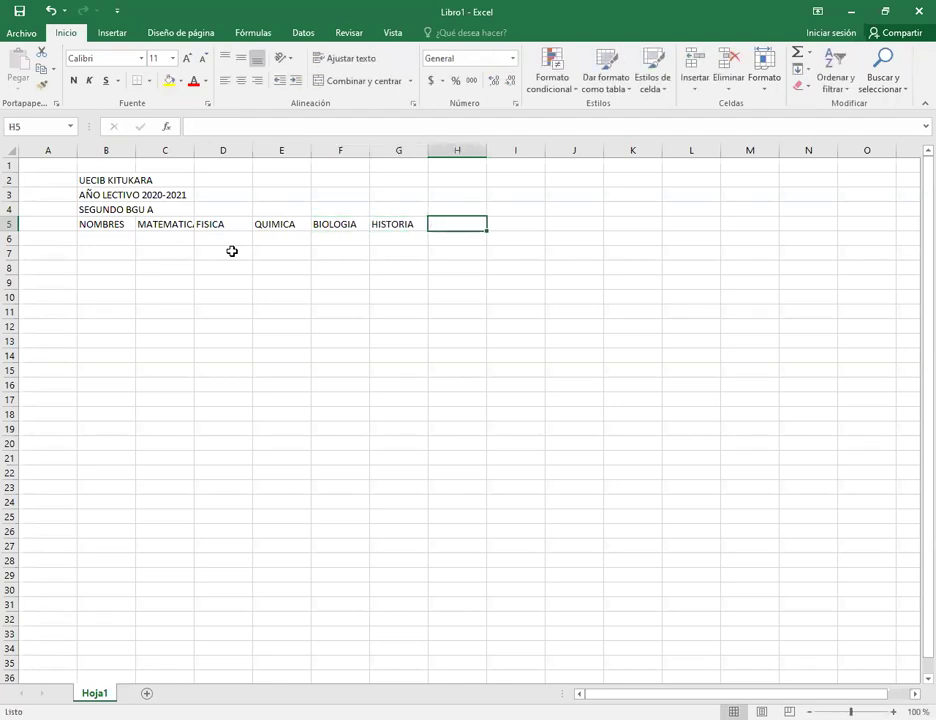
text(INGLES)
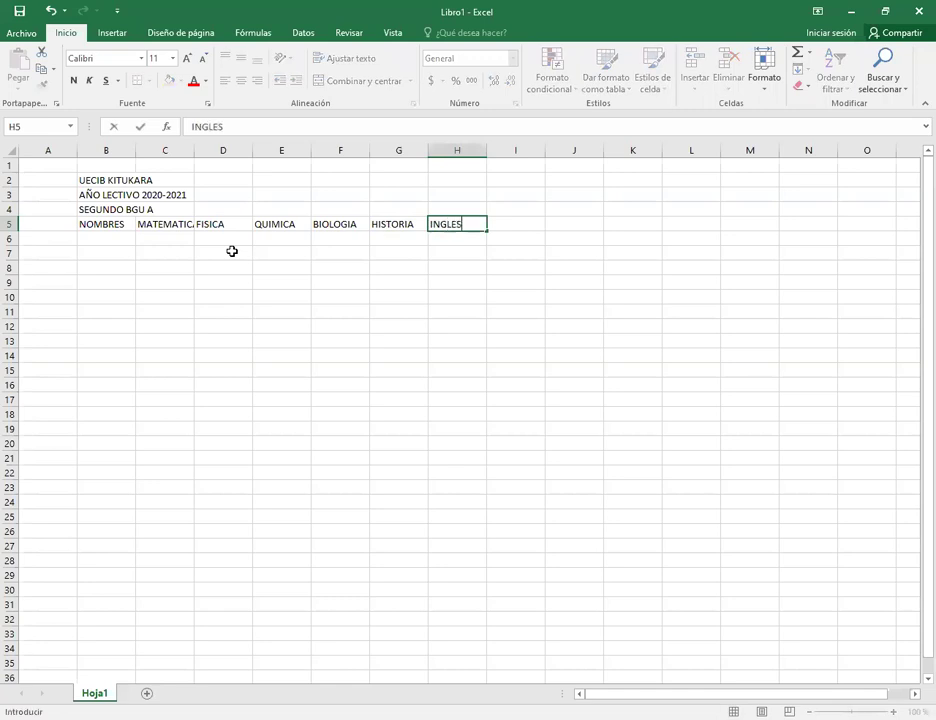
key(Tab)
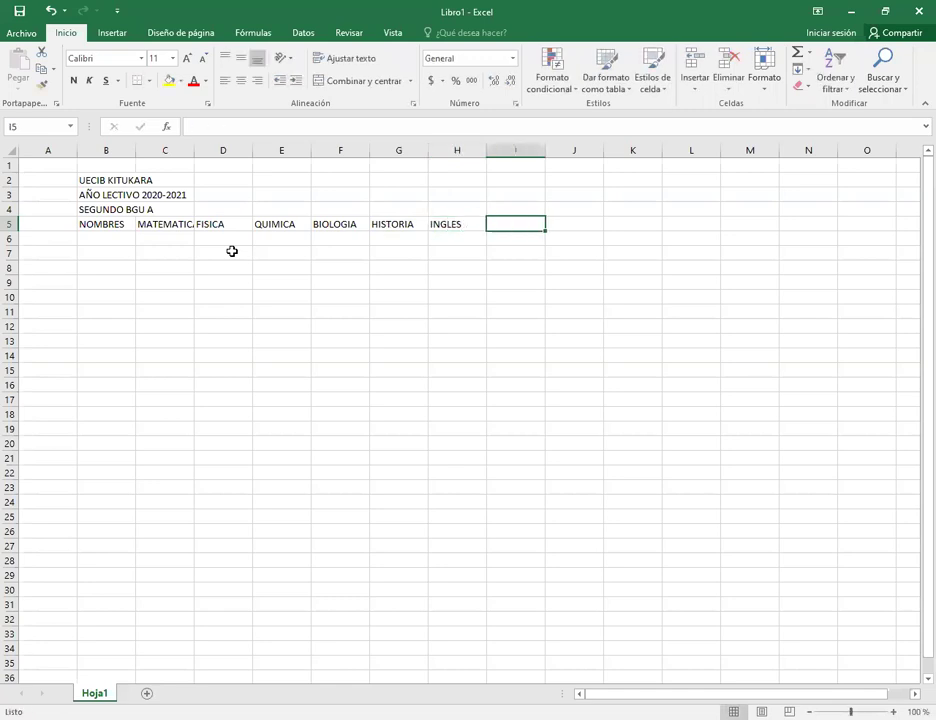
text(EEFF)
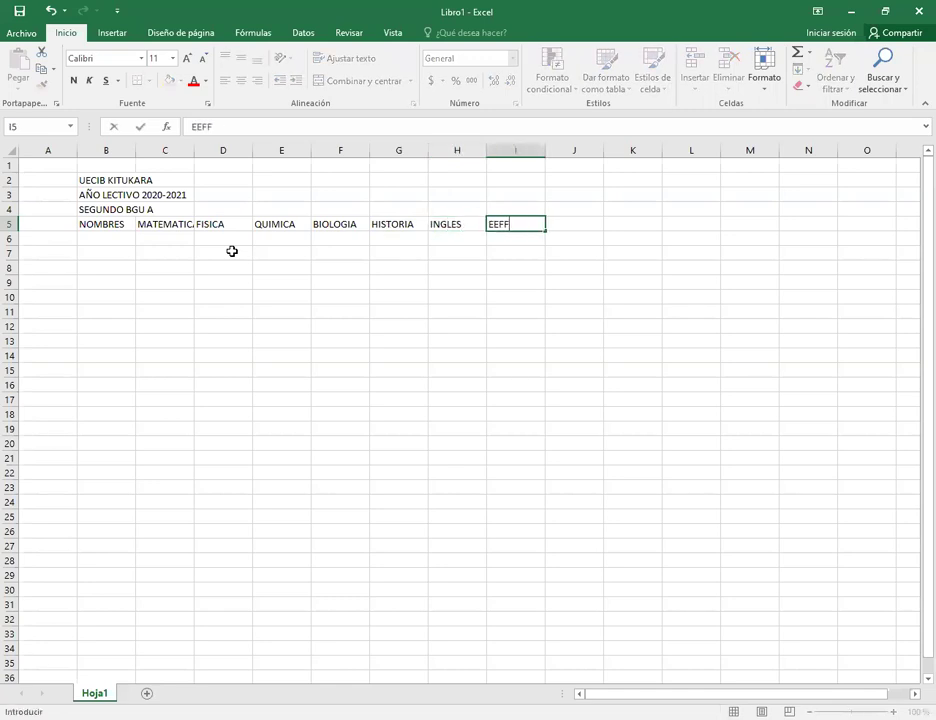
key(Tab)
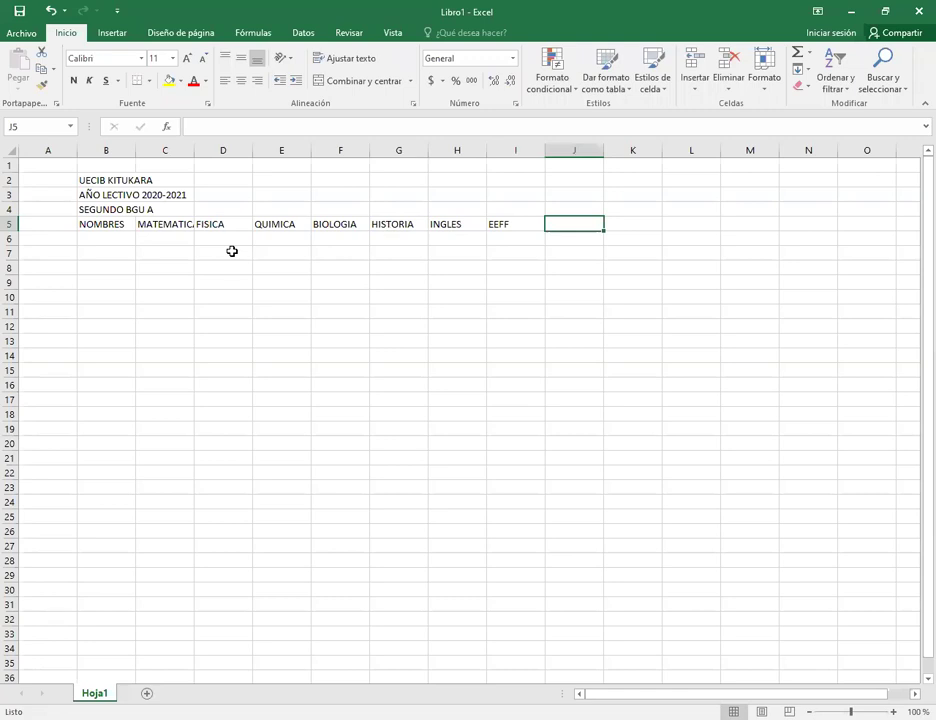
- Complete the row 5 headings with KICHWA in J5 and COSMOVISION in K5
text(KI)
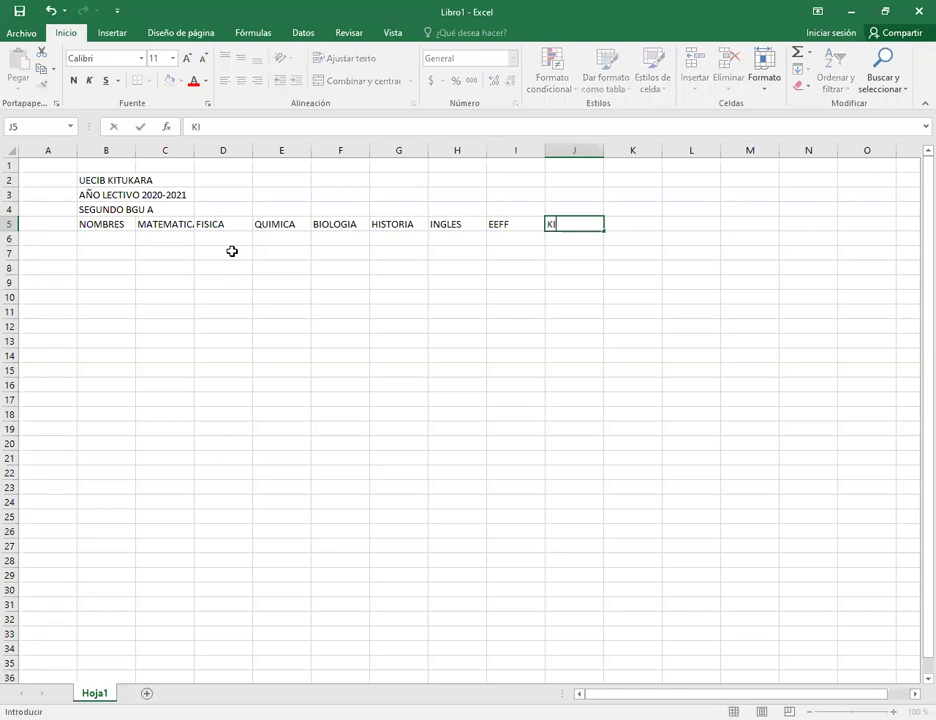
text(CHUW)
key(BackSpace)
key(BackSpace)
text(WA)
key(Tab)
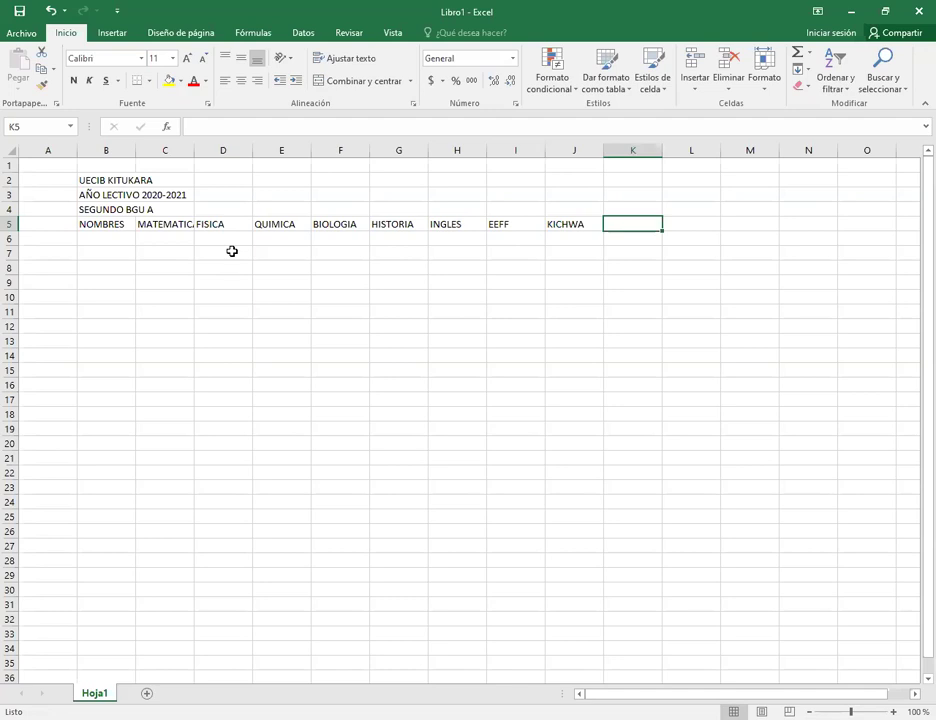
text(COSMO)
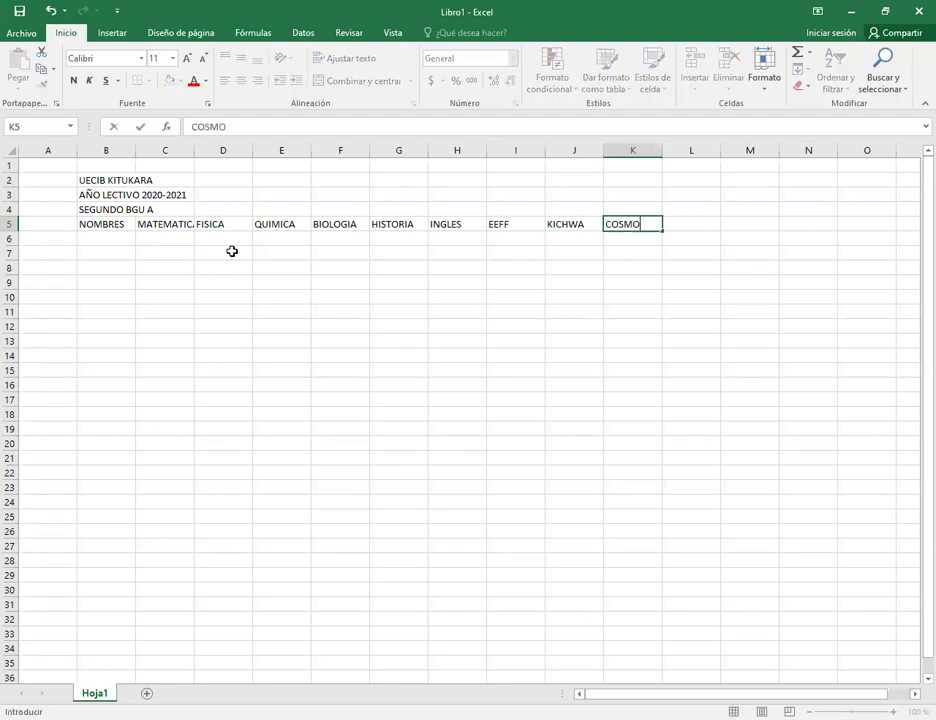
text(VISION)
key(Tab)
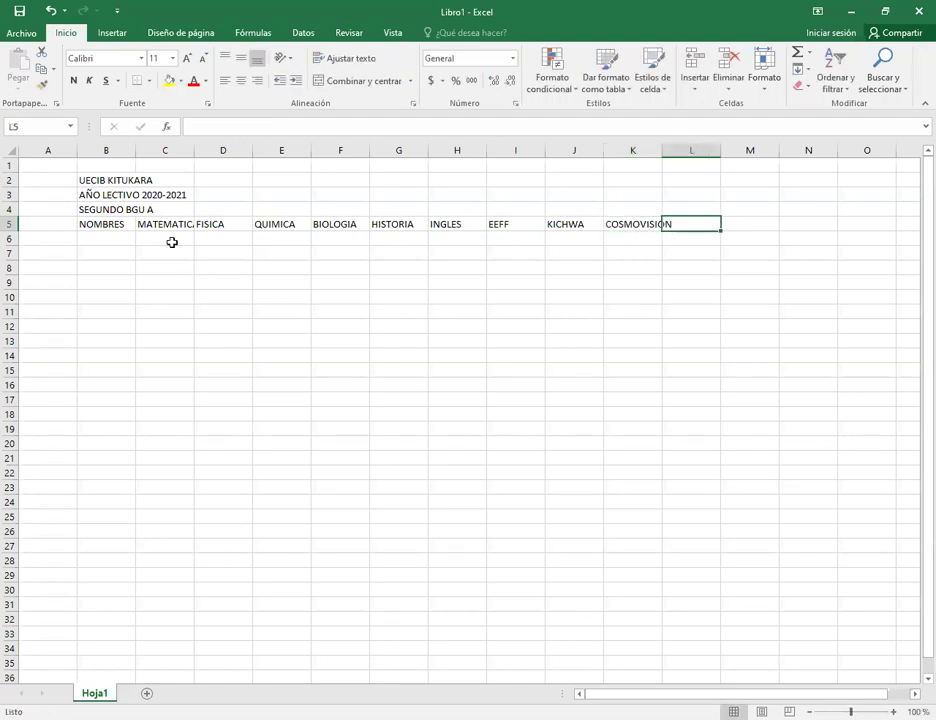
- Rotate the text of the subject headings in C5:K5 upward
drag(166, 225, 625, 218)
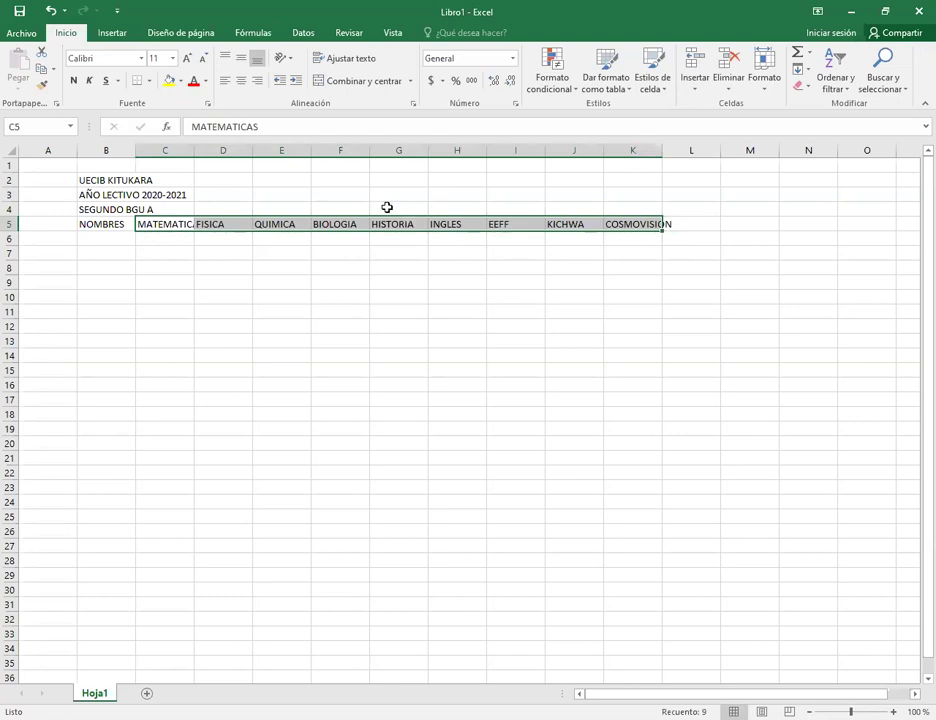
click(290, 60)
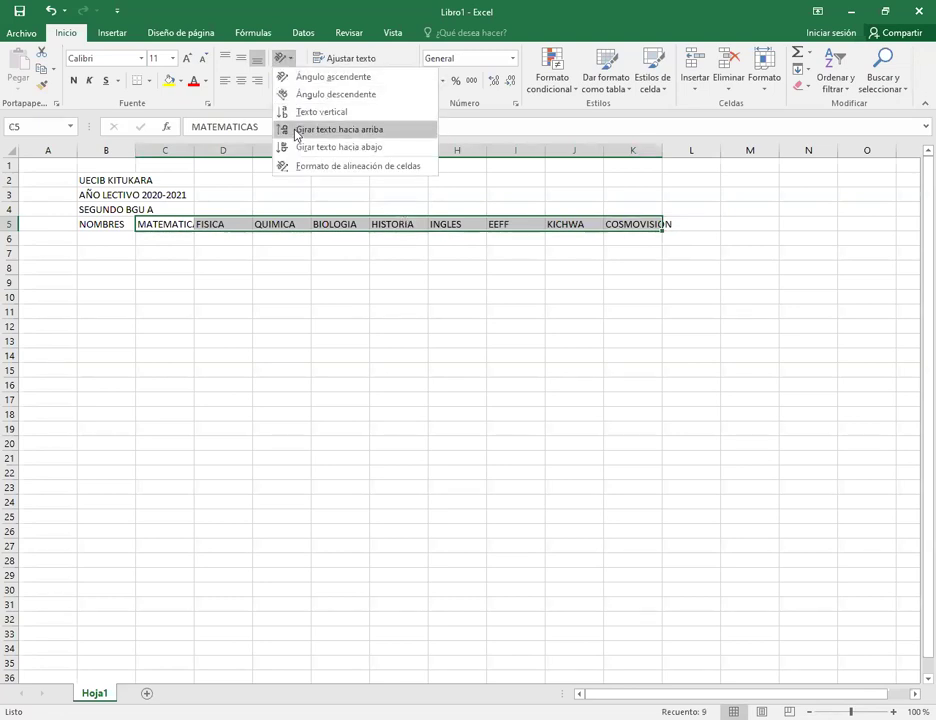
click(297, 136)
click(424, 459)
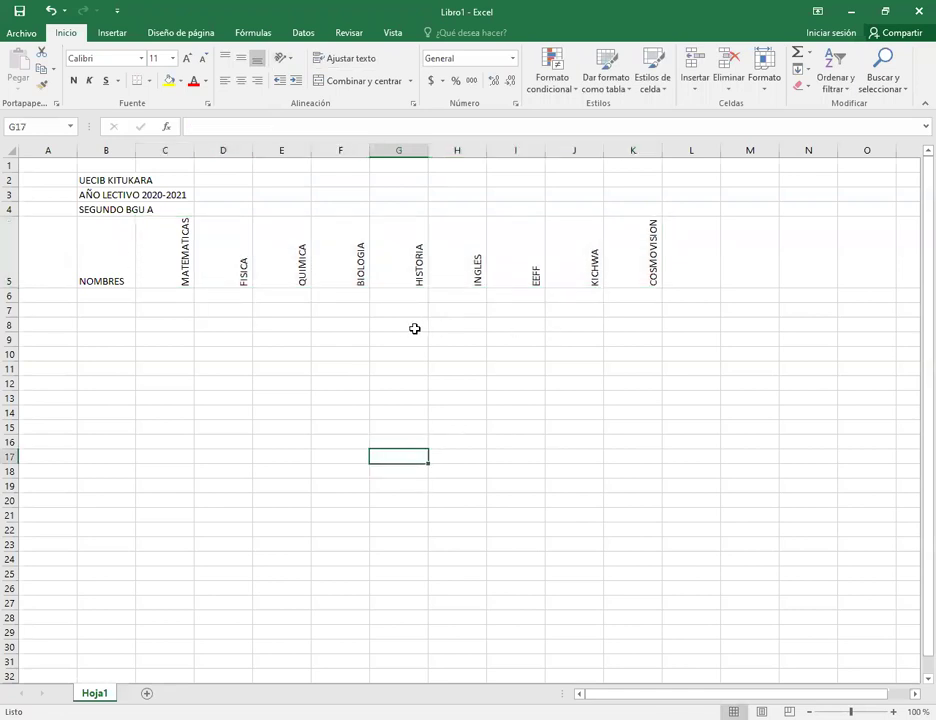
- Merge and center each of the three title rows, 2, 3 and 4, separately across columns B to K
drag(104, 180, 635, 176)
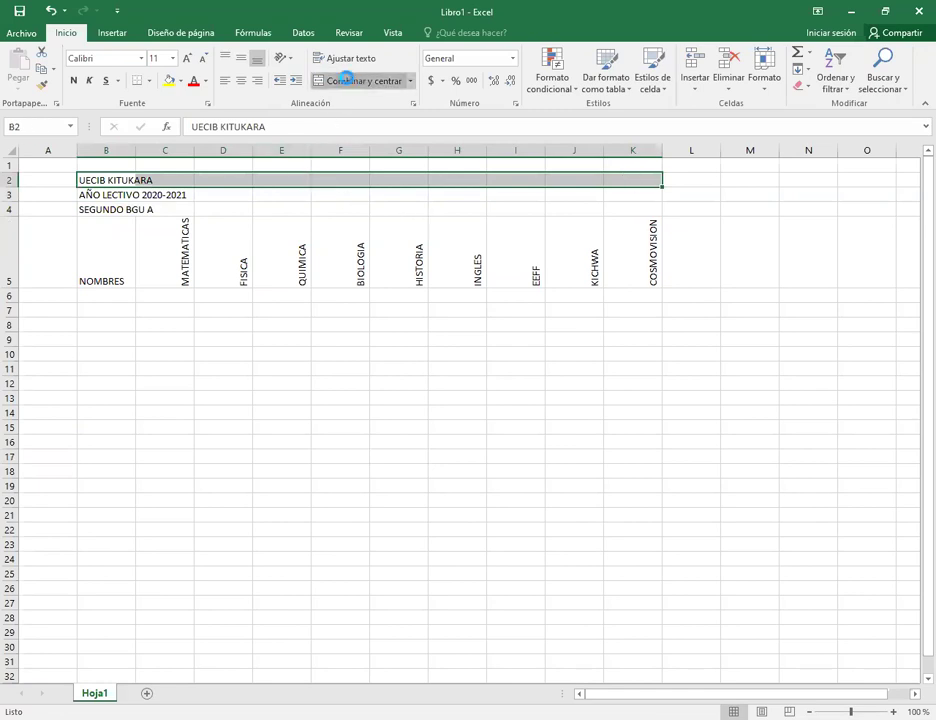
click(348, 86)
drag(92, 190, 659, 197)
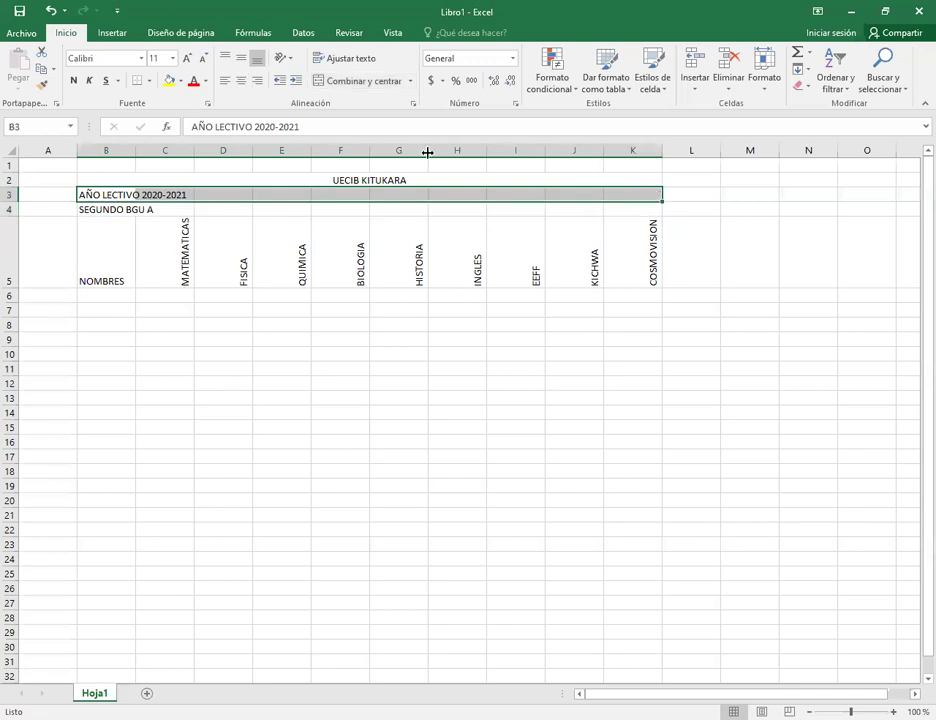
click(350, 86)
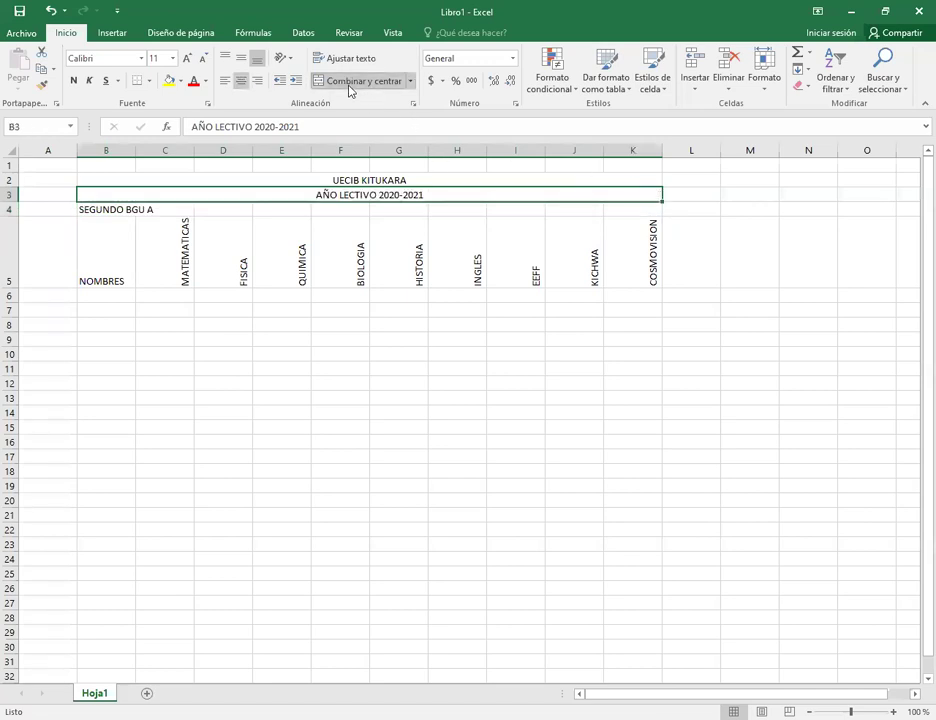
drag(102, 210, 640, 208)
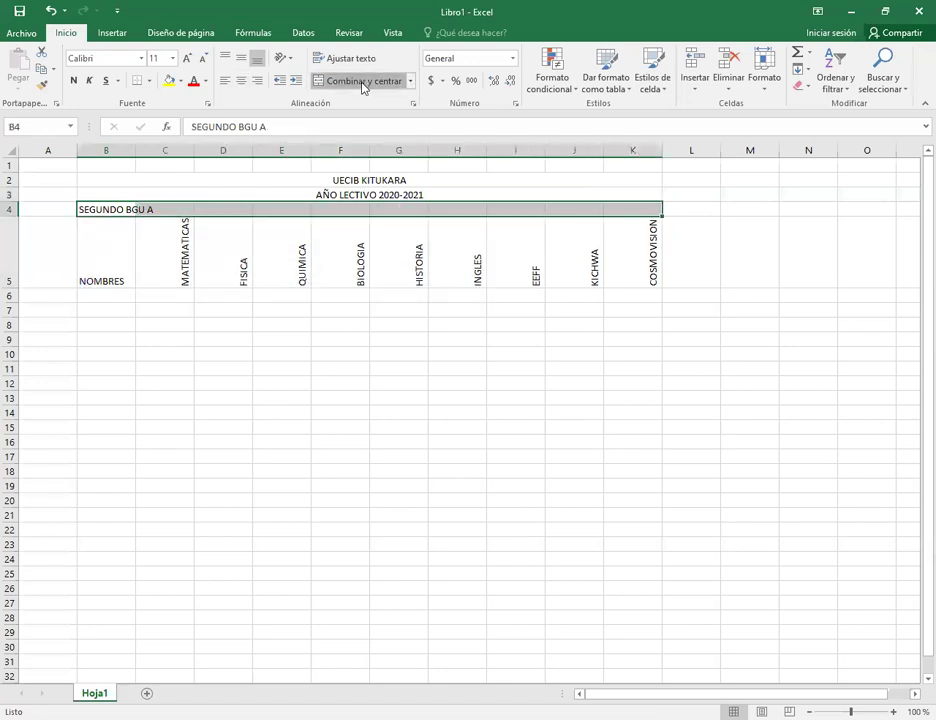
click(360, 82)
- Apply a white fill to the entire worksheet
click(8, 149)
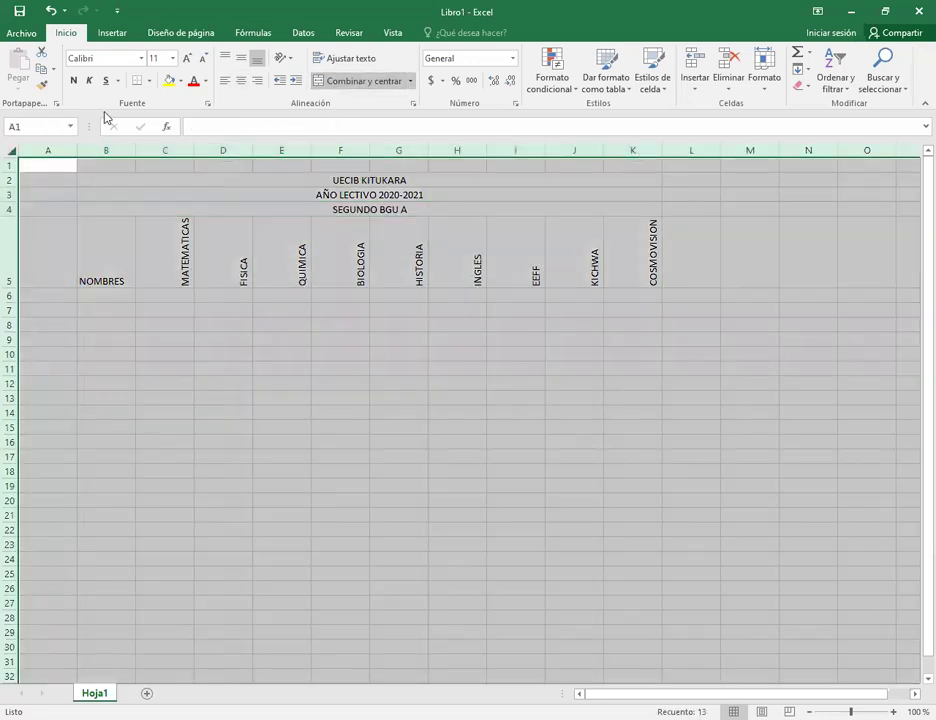
click(181, 81)
click(170, 116)
click(470, 428)
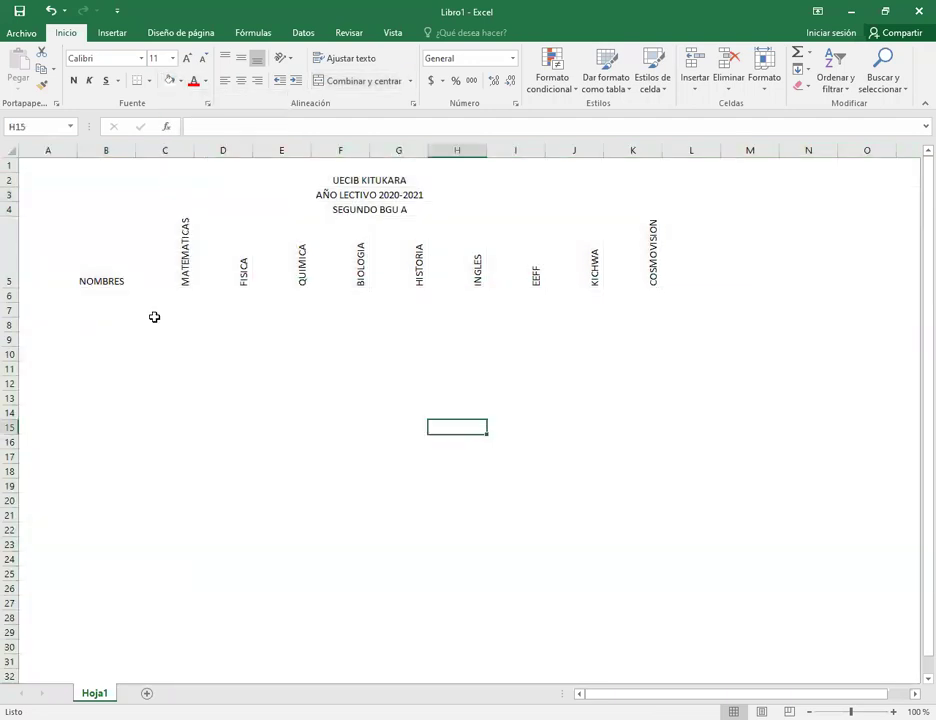
- Apply all borders to the grade table range B5:K30
mouse_move(107, 281)
mouse_down()
mouse_move(361, 282)
mouse_move(622, 336)
mouse_move(614, 593)
mouse_move(619, 539)
mouse_move(606, 503)
mouse_move(608, 648)
mouse_move(612, 640)
mouse_up()
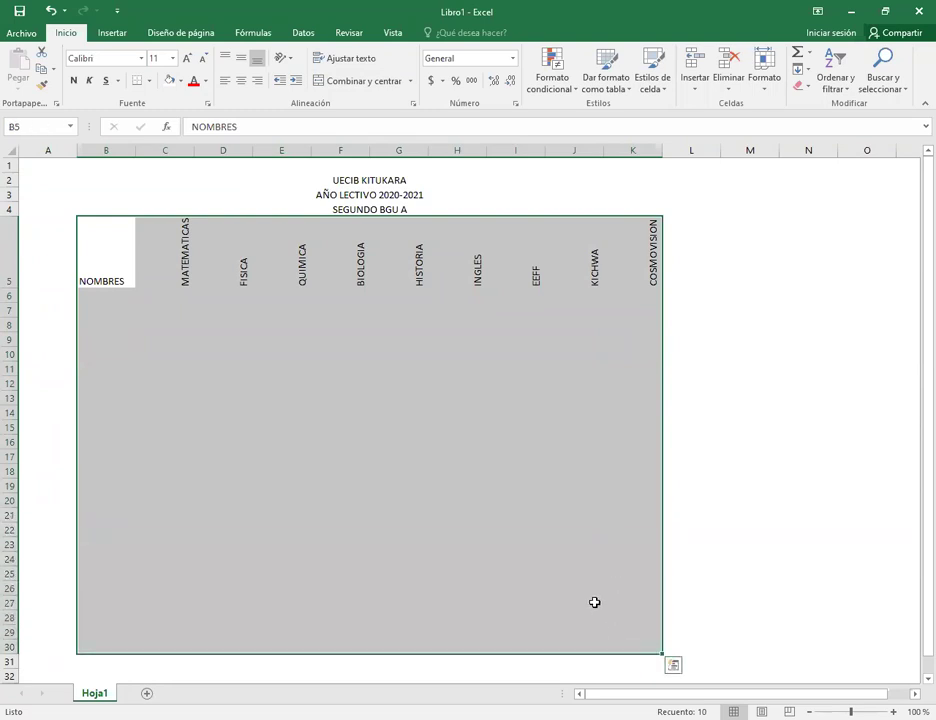
click(150, 85)
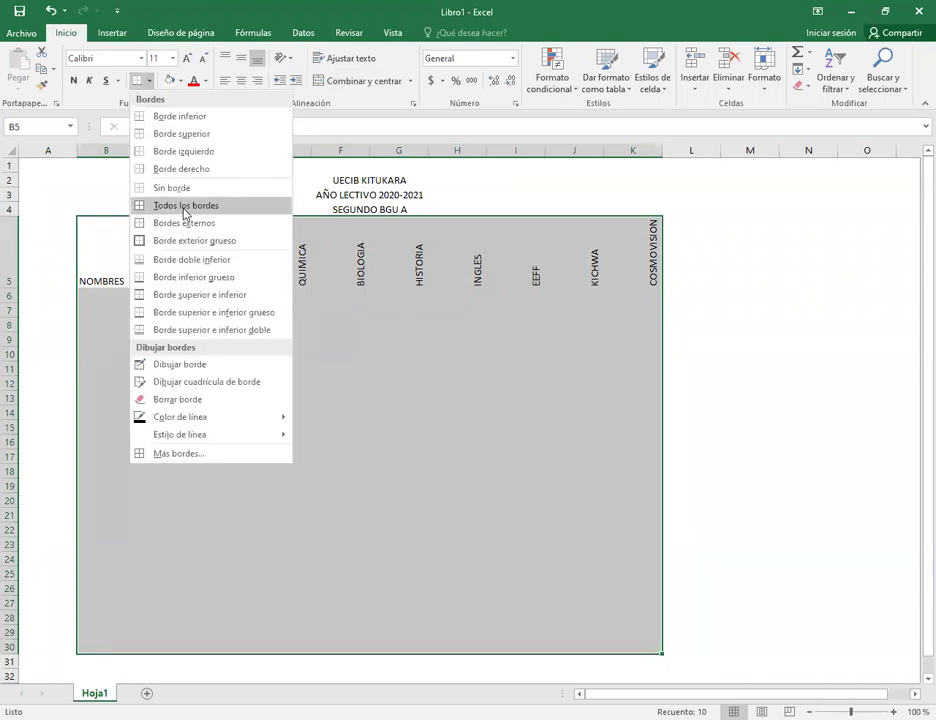
click(184, 212)
click(340, 471)
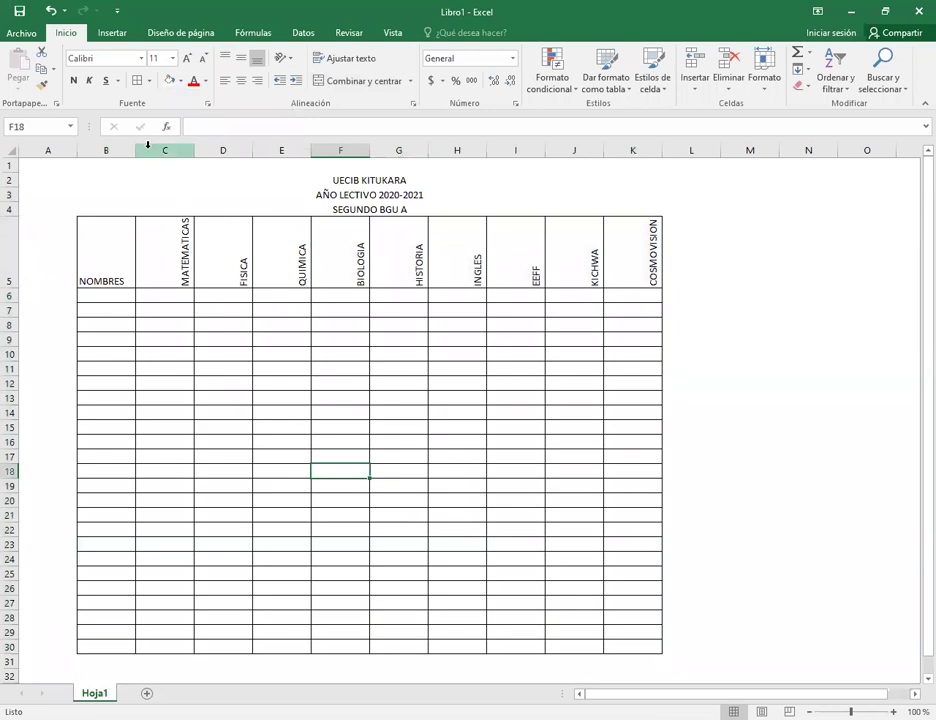
- Widen the NOMBRES column B to fit full names and narrow the subject columns C to K to fit their rotated headings
drag(133, 150, 211, 150)
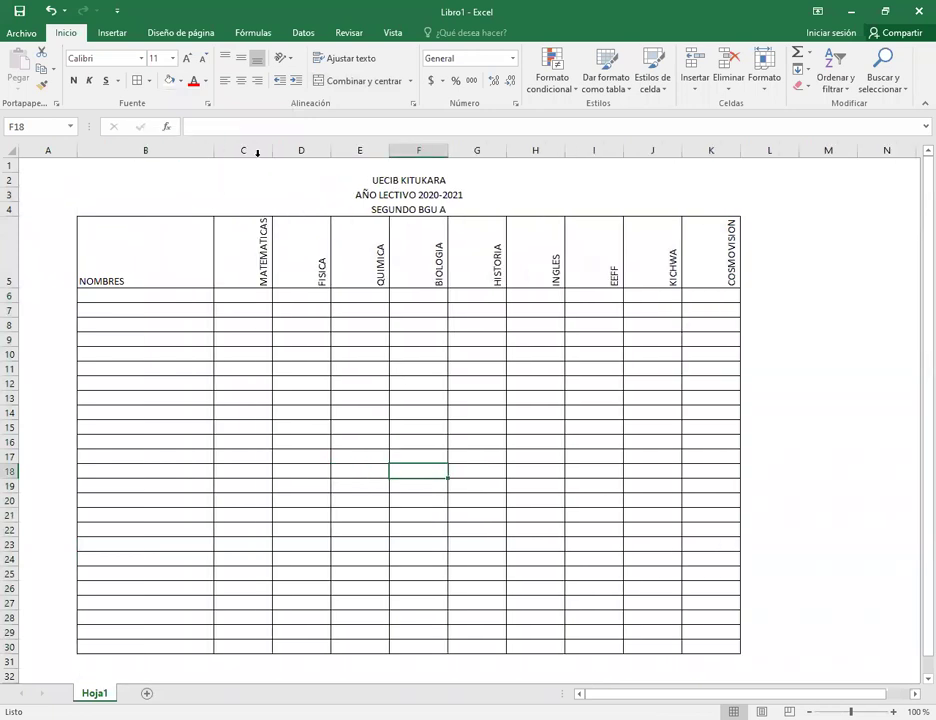
click(254, 151)
drag(254, 151, 701, 150)
click(633, 455)
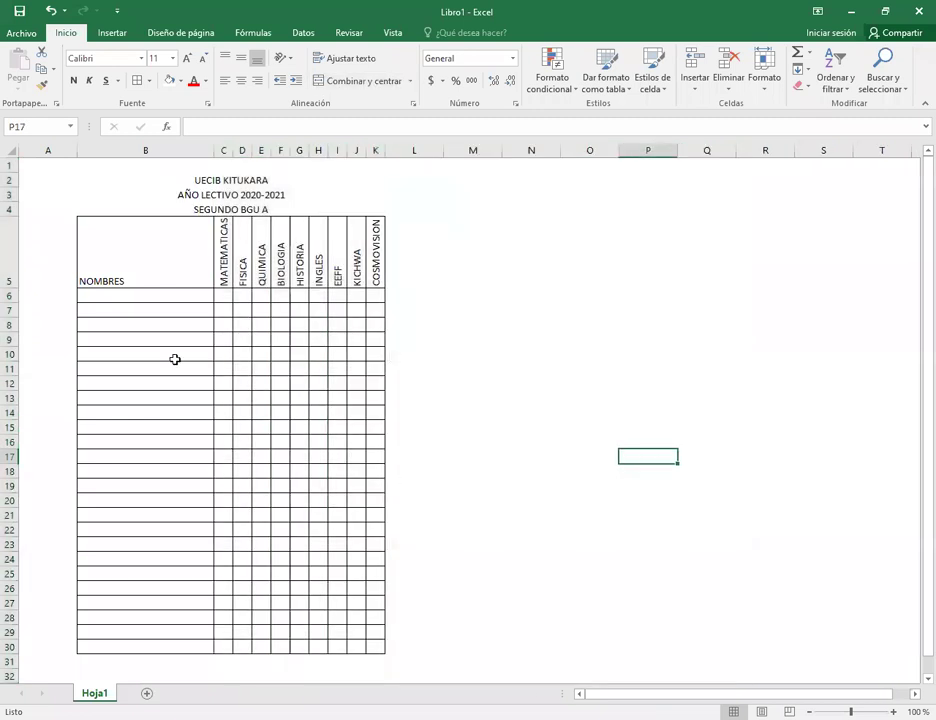
click(142, 295)
drag(214, 150, 308, 150)
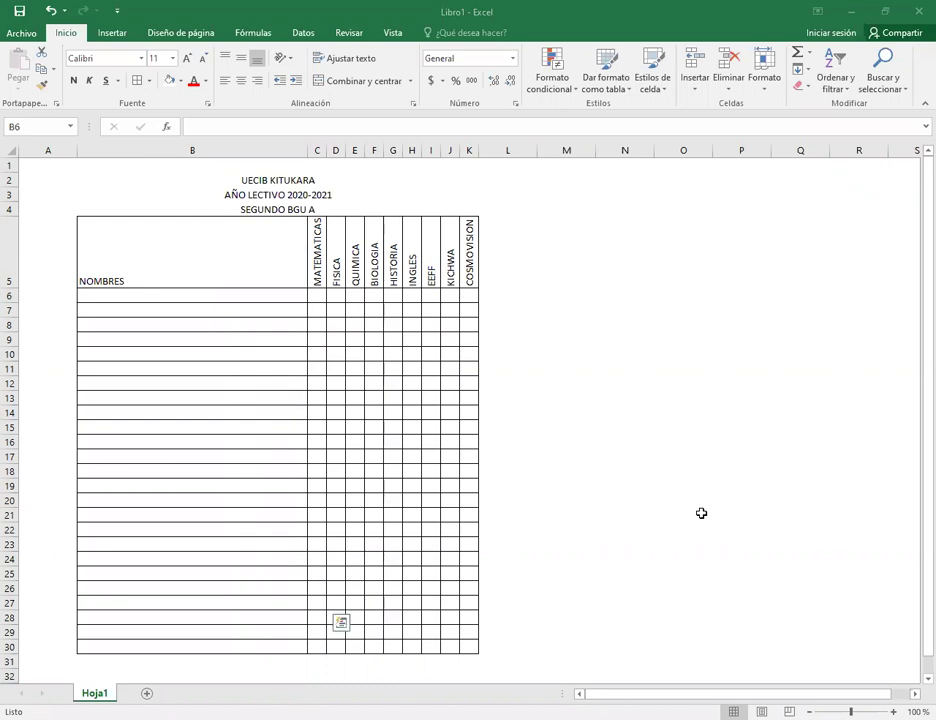
- Copy the student name list from its source and paste it into the NOMBRES column starting at B6
key(ctrl+c)
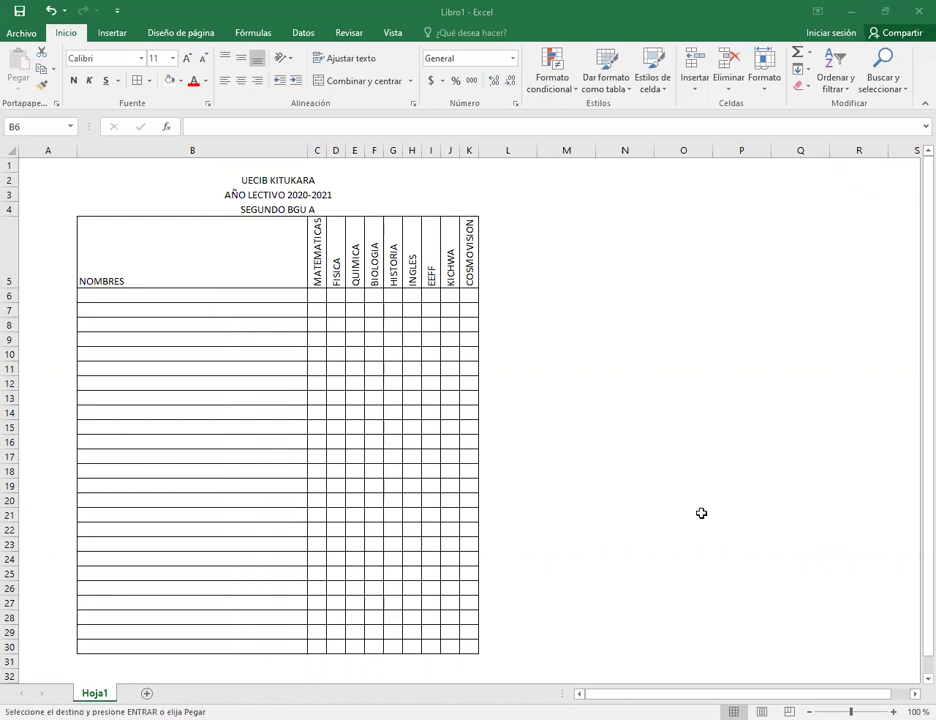
key(ctrl+v)
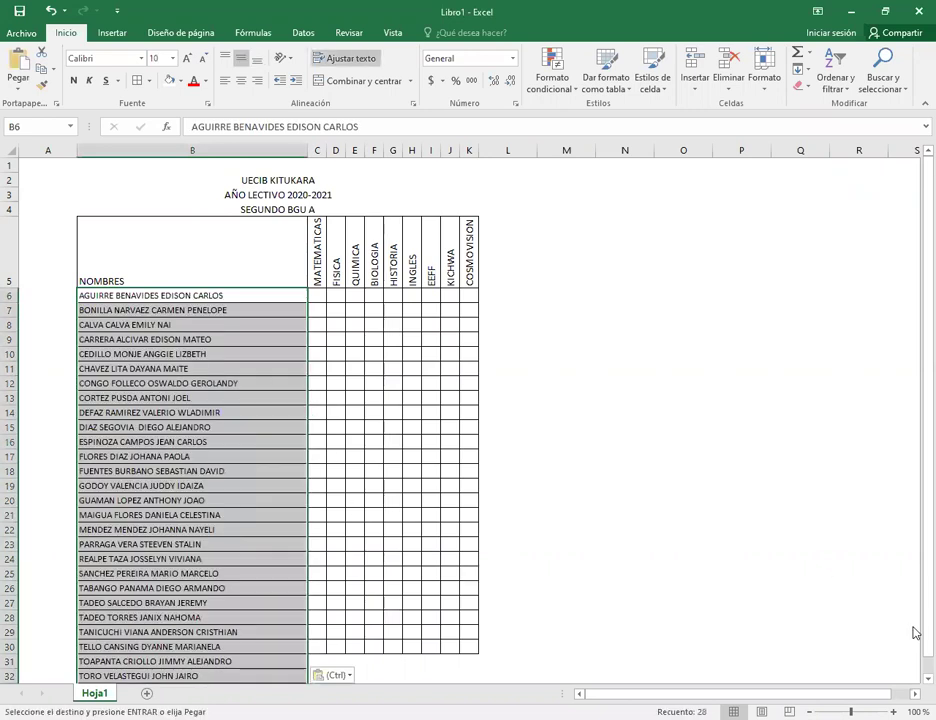
scroll(913, 683, down, 3)
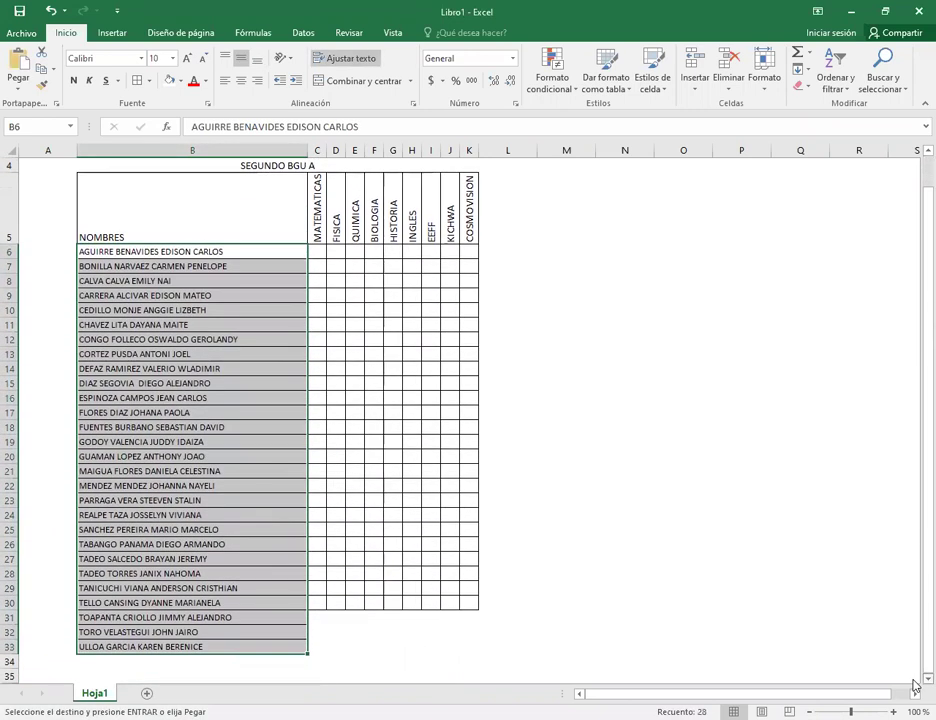
- Extend the bordered empty grade cells of C30:K30 down to row 33 to match the name list
drag(316, 488, 473, 539)
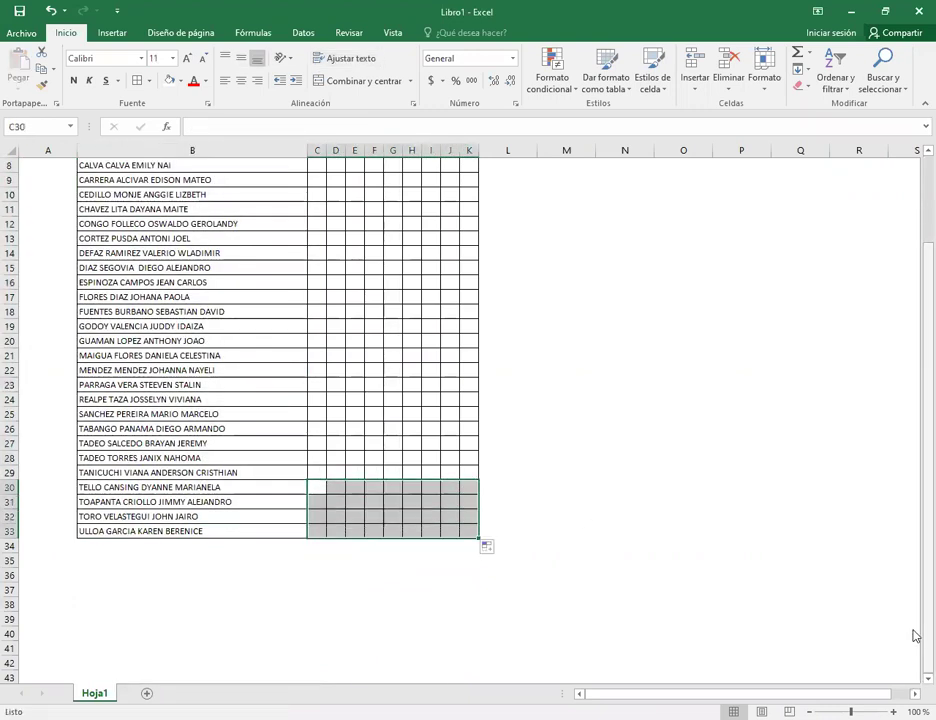
scroll(914, 520, up, 3)
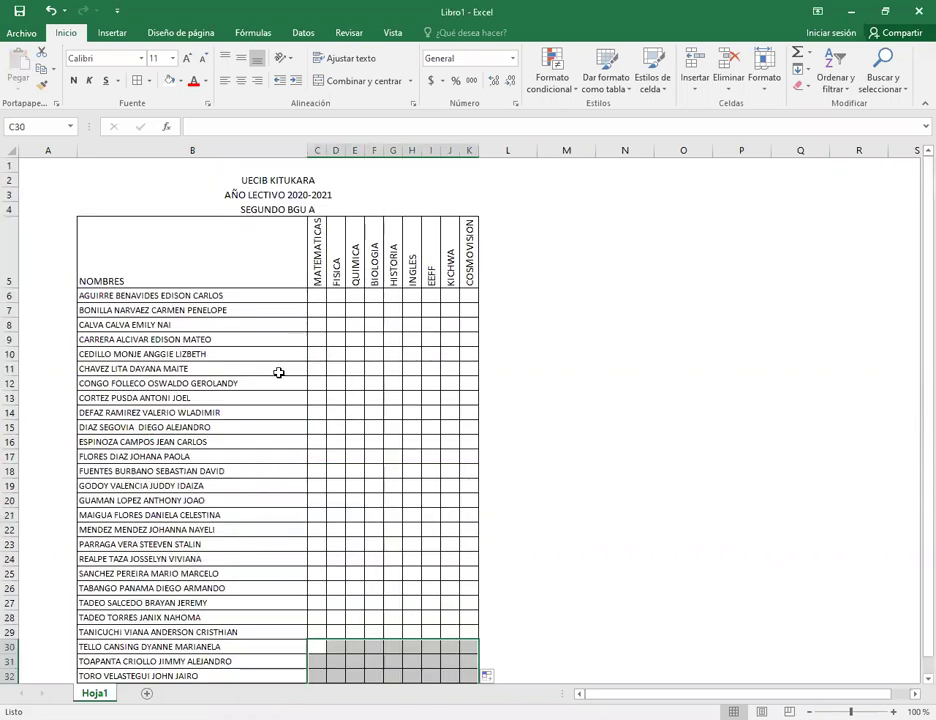
click(314, 292)
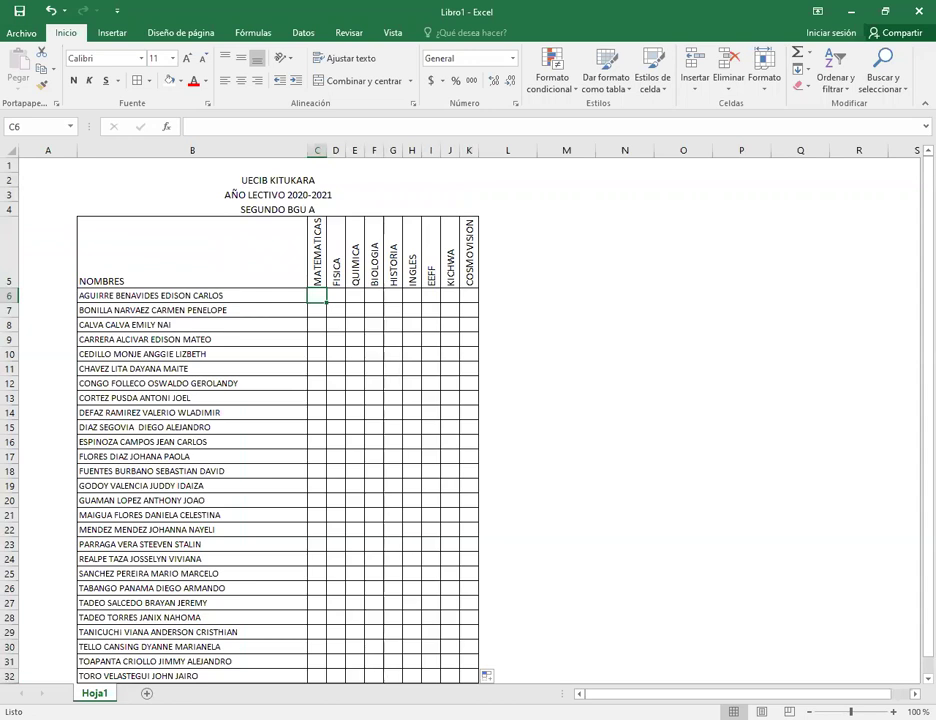
- Start saving the workbook and browse to the folder Kitukara > Asignaturas > Matematicas on drive D
click(19, 11)
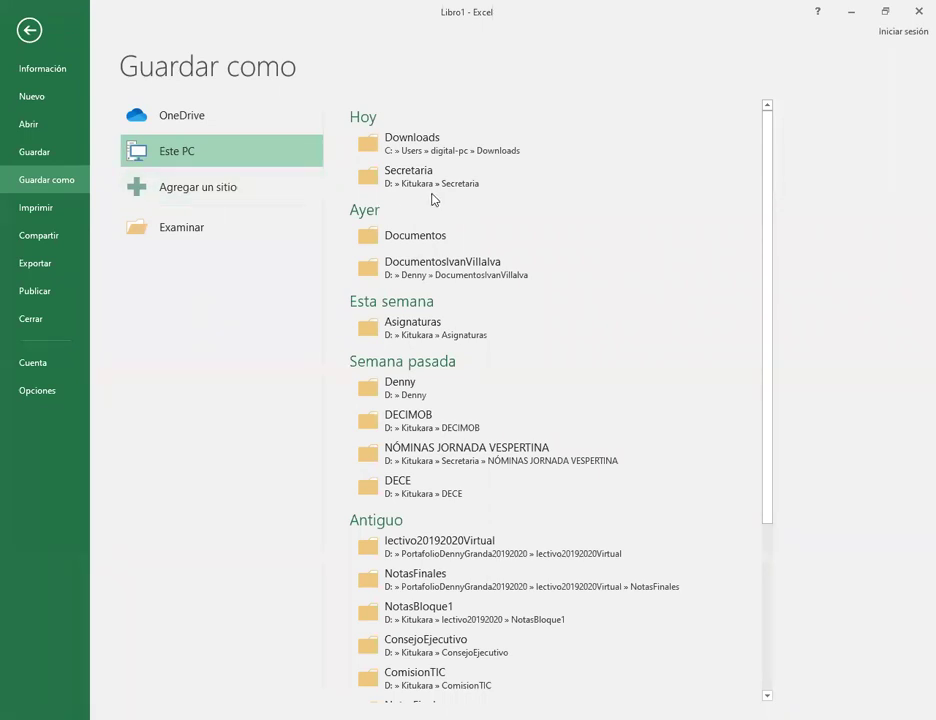
click(170, 228)
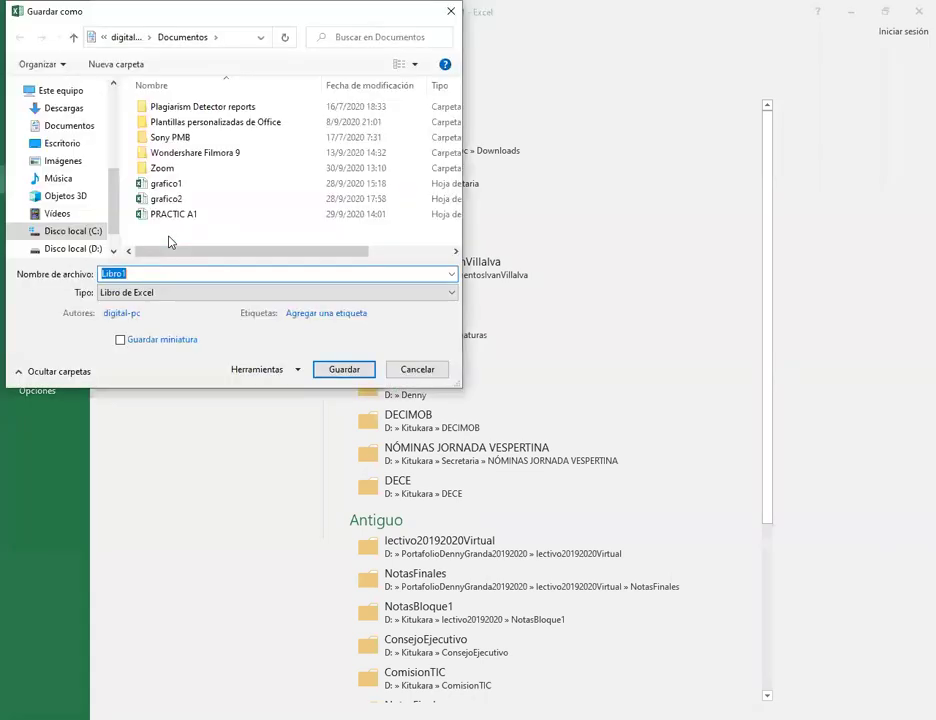
click(85, 250)
double_click(169, 171)
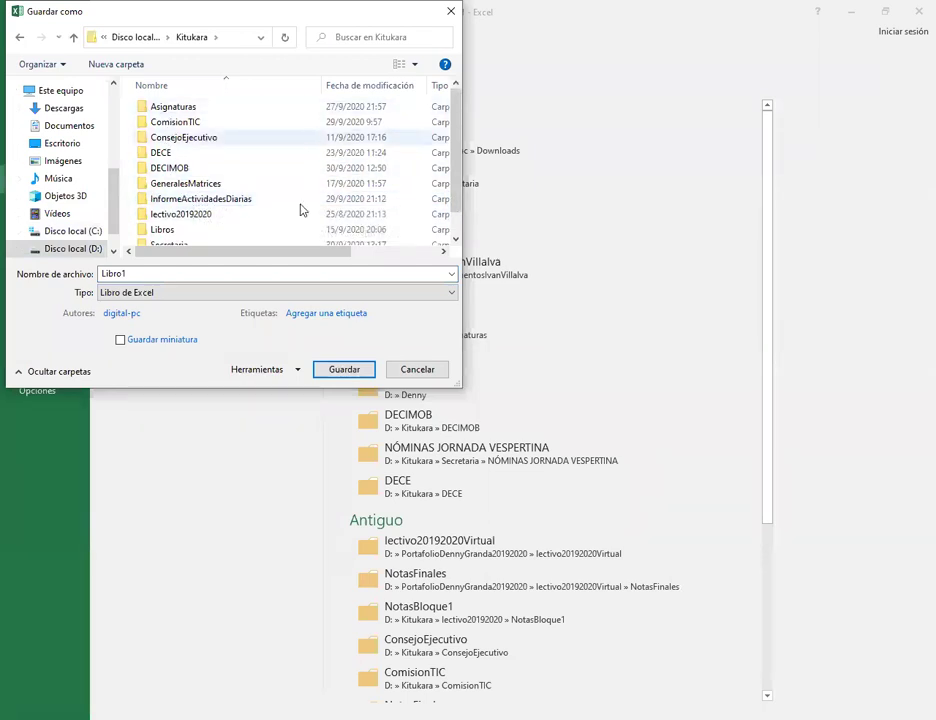
double_click(168, 108)
double_click(170, 153)
- Save the workbook under the file name Ejemplo Graficos
double_click(139, 275)
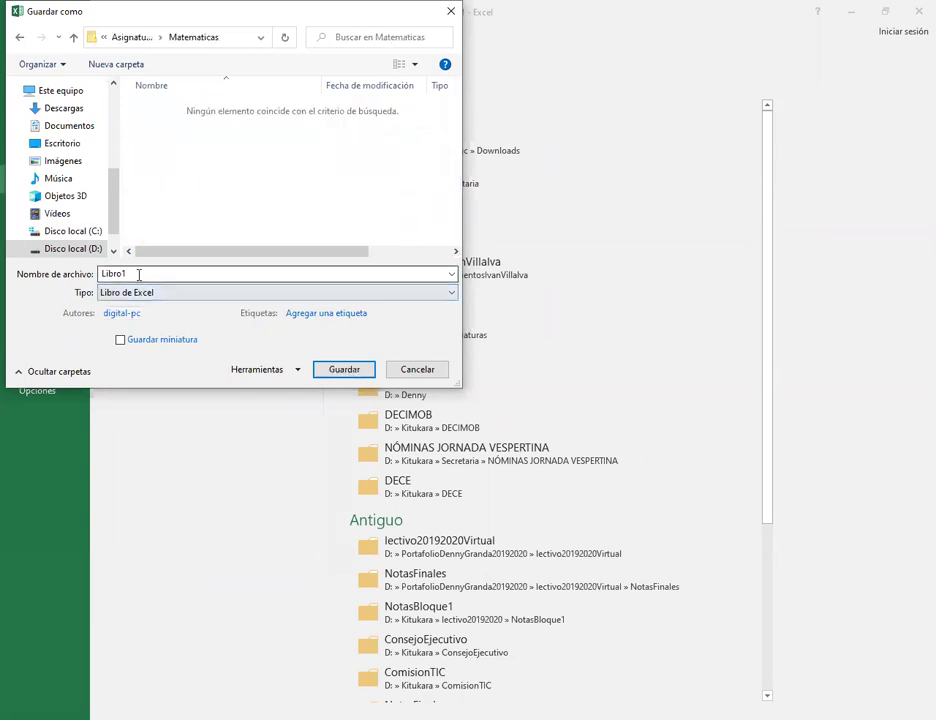
text(eJEMPLO)
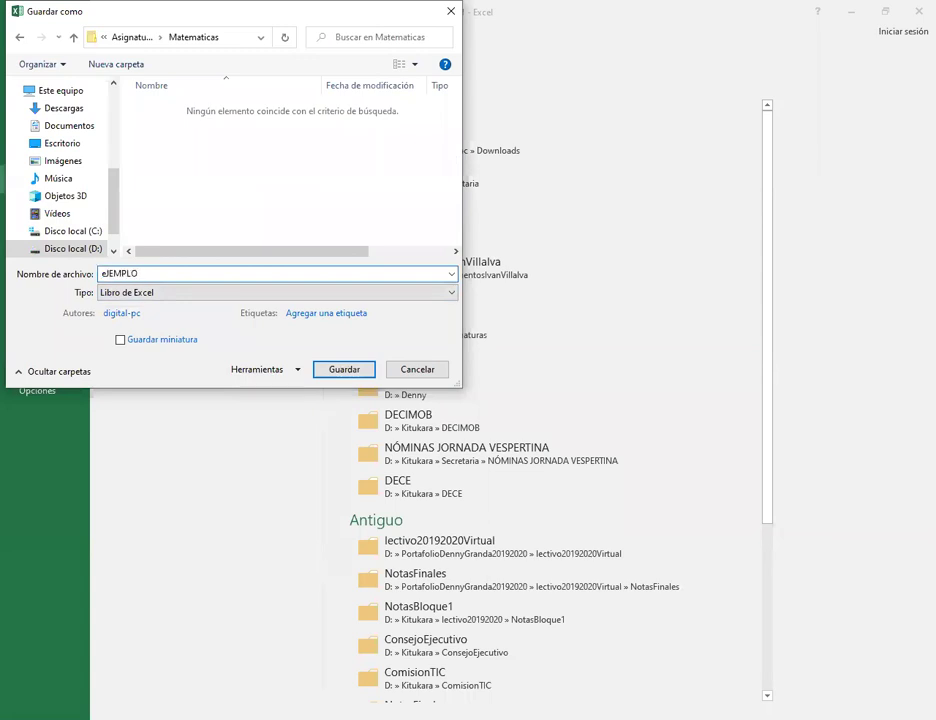
text(gRAFICOS)
key(BackSpace)
key(BackSpace)
key(BackSpace)
key(BackSpace)
key(BackSpace)
key(BackSpace)
key(BackSpace)
key(BackSpace)
key(BackSpace)
key(BackSpace)
key(BackSpace)
key(BackSpace)
key(BackSpace)
key(BackSpace)
text(Ejemplo Graficos)
key(Return)
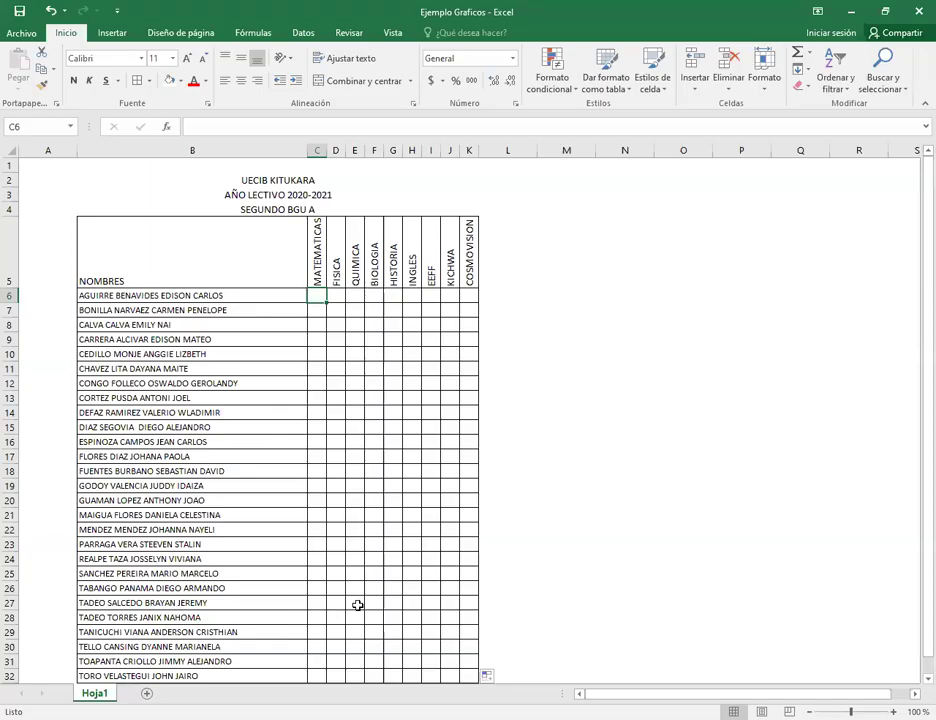
- Copy the block of grades, 27 rows by 9 columns, from the source workbook into the grade table starting at C6
click(19, 29)
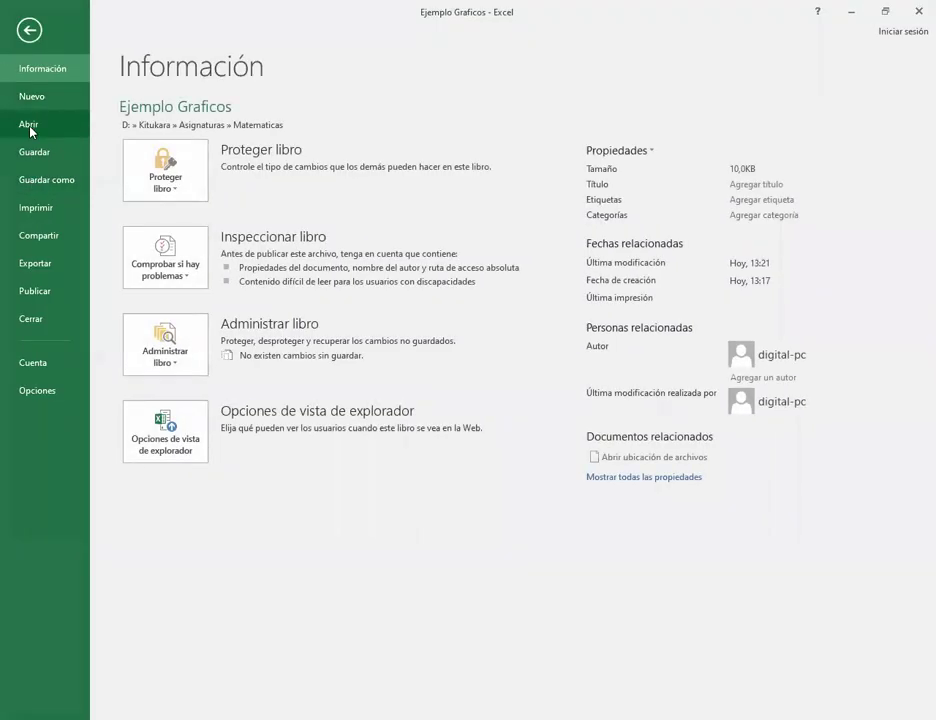
click(30, 128)
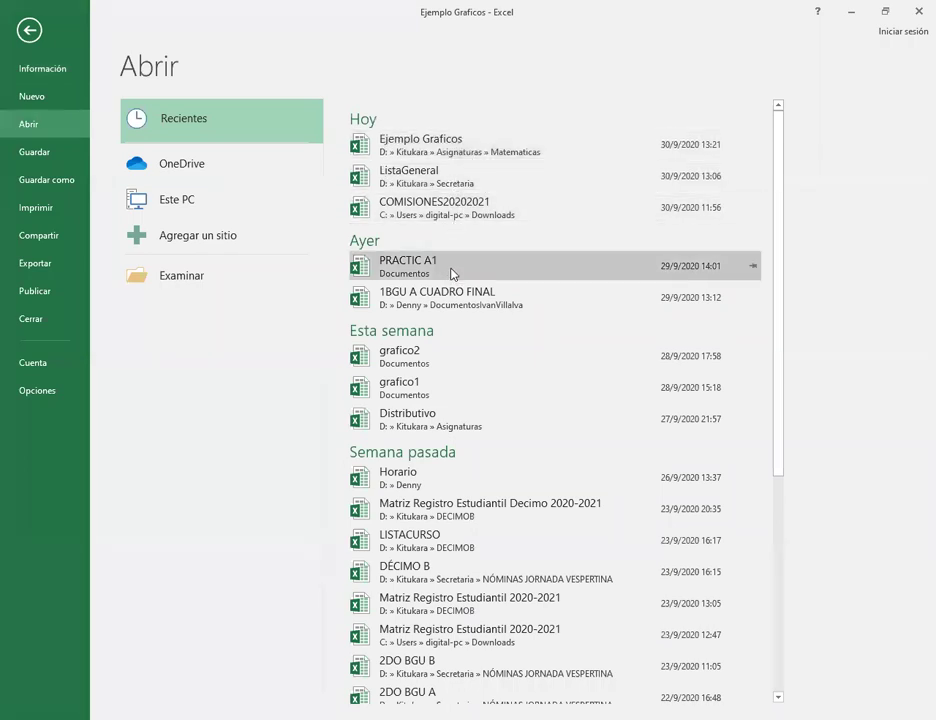
key(Escape)
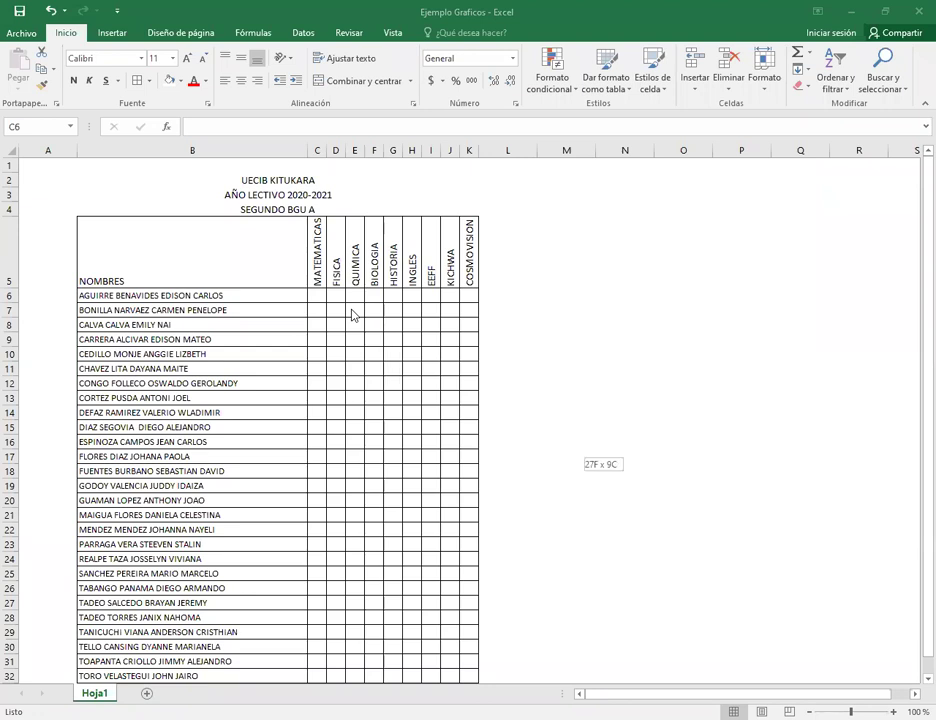
key(ctrl+c)
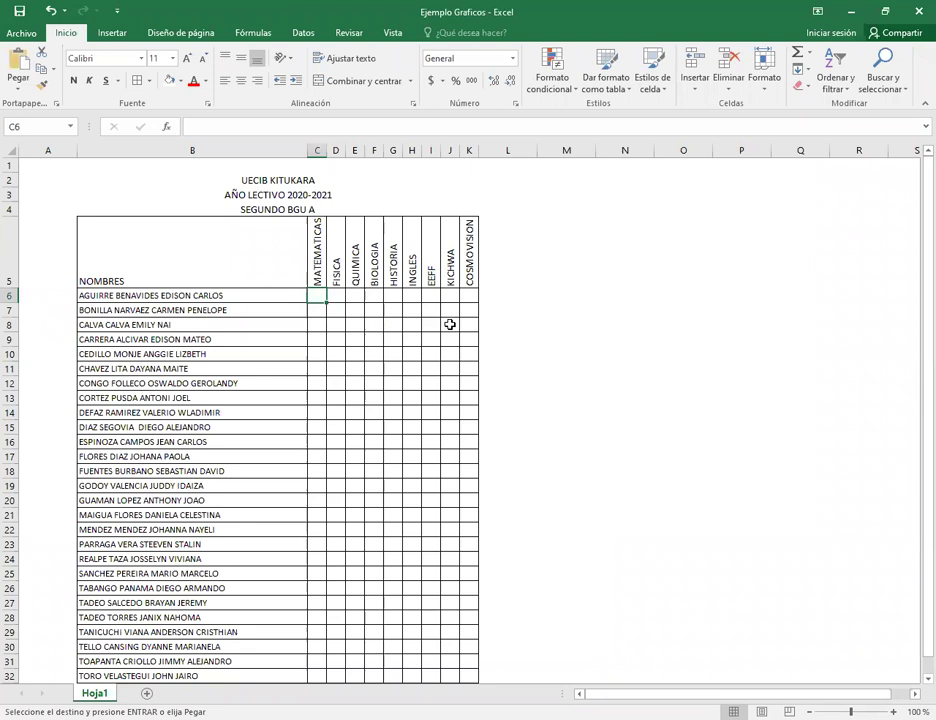
key(ctrl+v)
- Autofit the widths of subject columns C to K to the pasted grades
drag(317, 150, 469, 150)
double_click(338, 150)
click(607, 385)
click(592, 345)
click(573, 333)
click(568, 298)
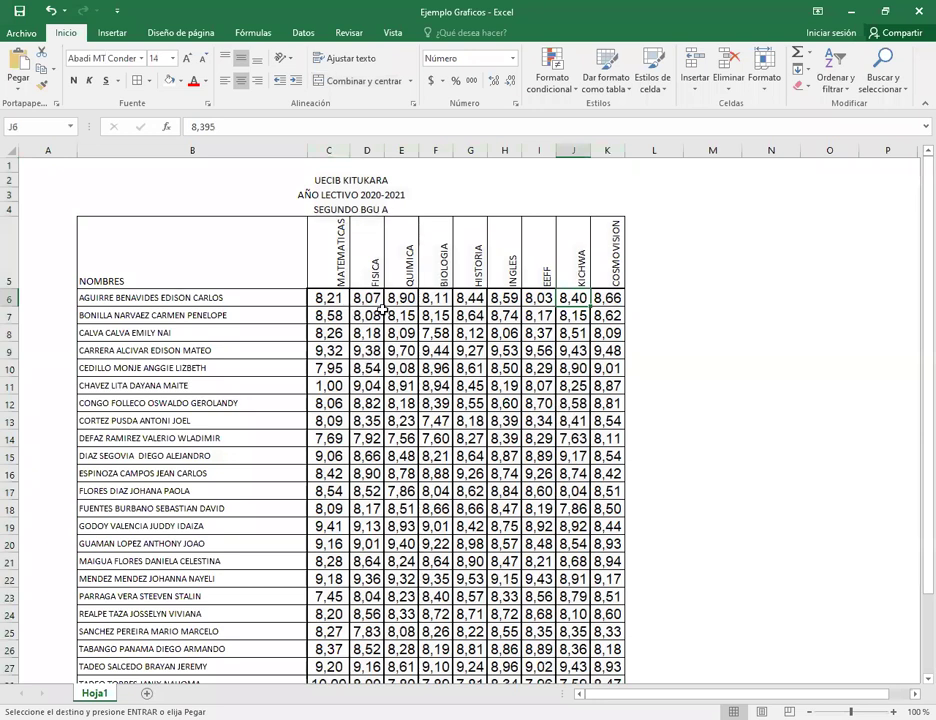
key(Escape)
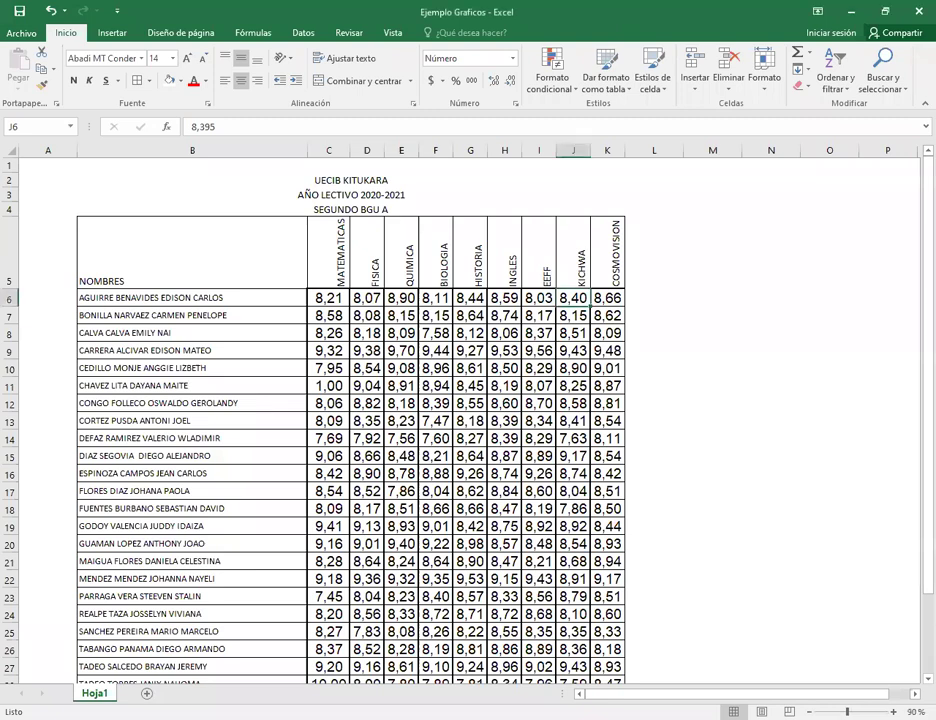
- Format the three title rows, 2 to 4, in bold at font size 20
click(819, 712)
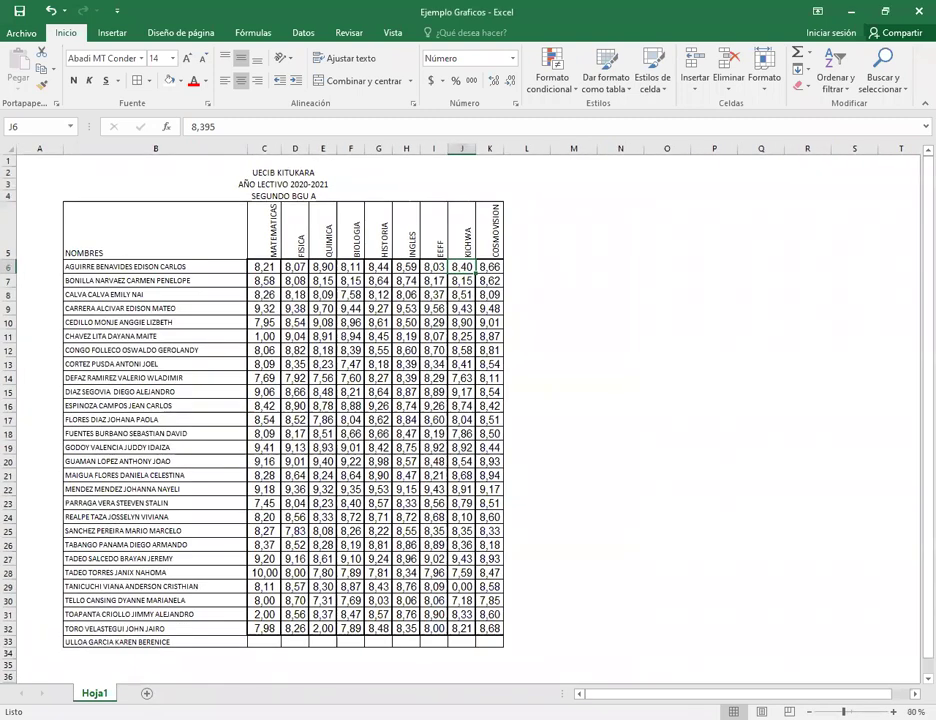
click(596, 406)
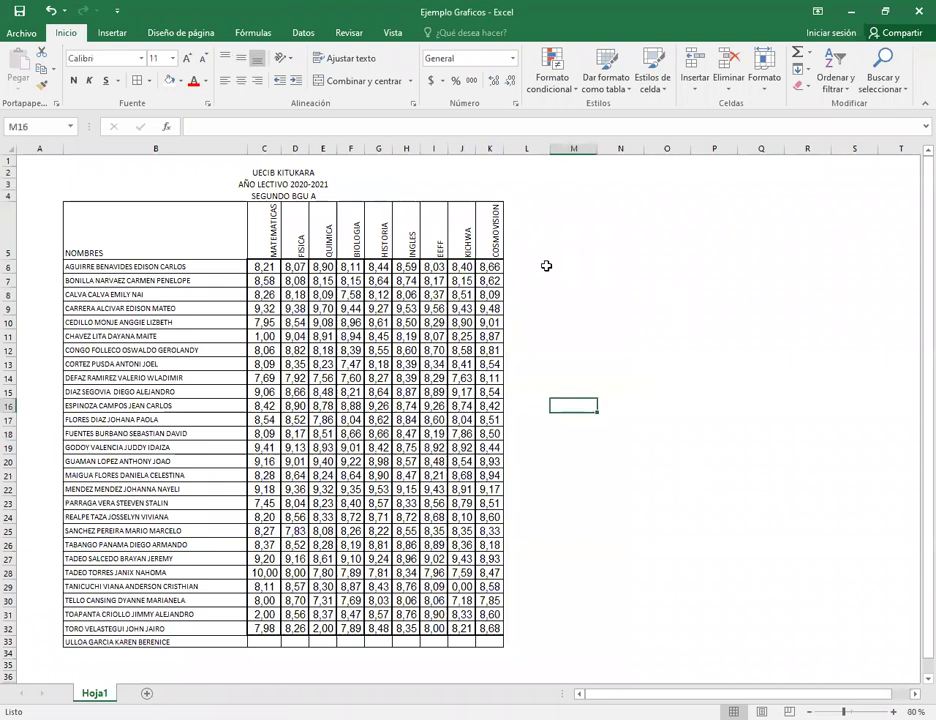
drag(249, 174, 261, 193)
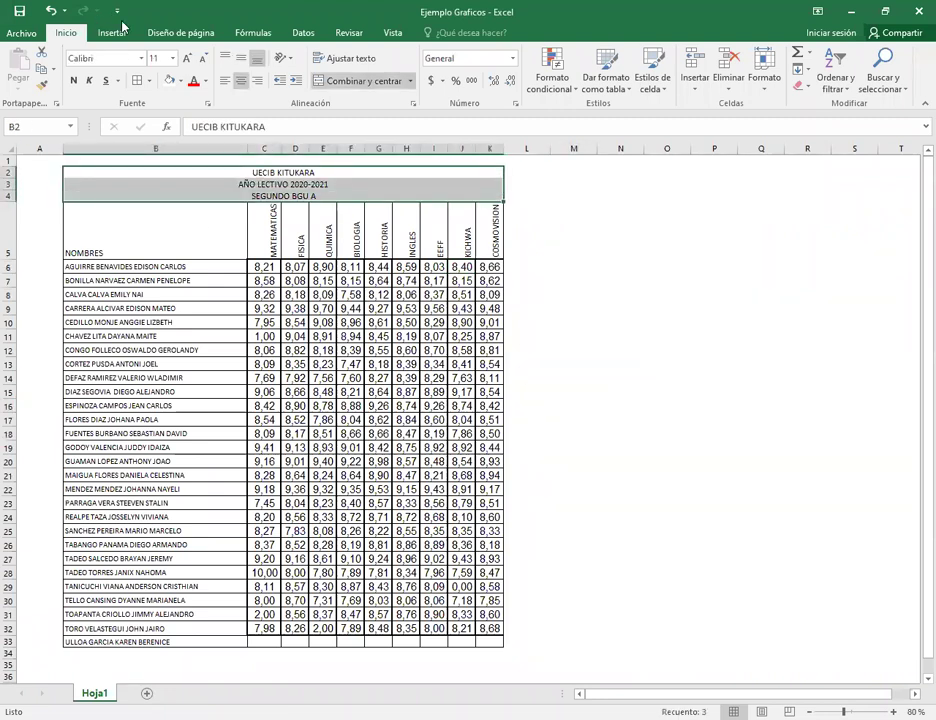
click(174, 59)
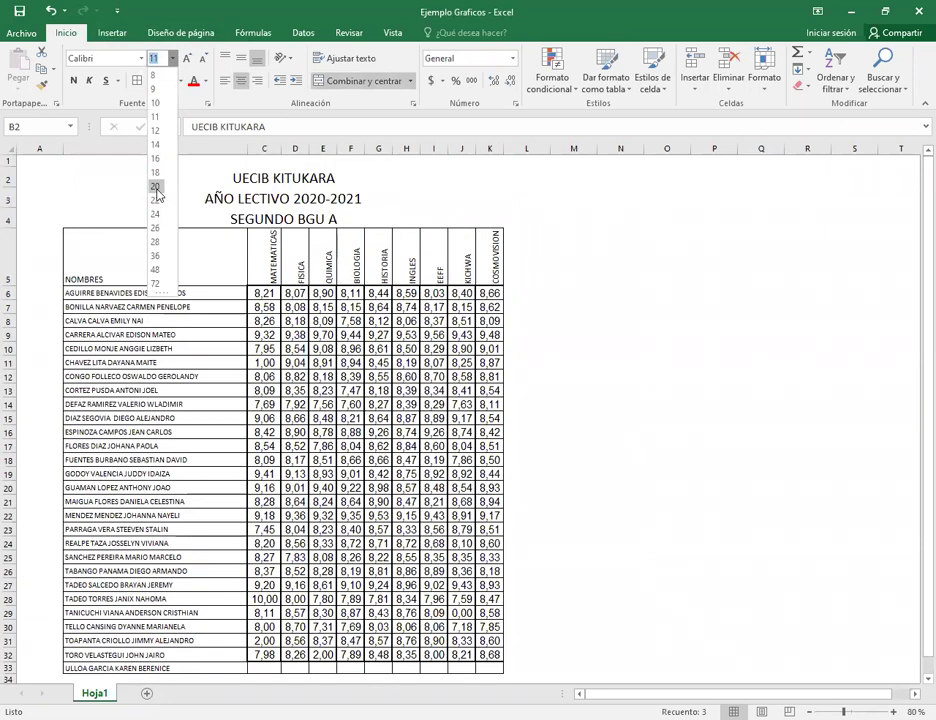
click(155, 188)
click(72, 81)
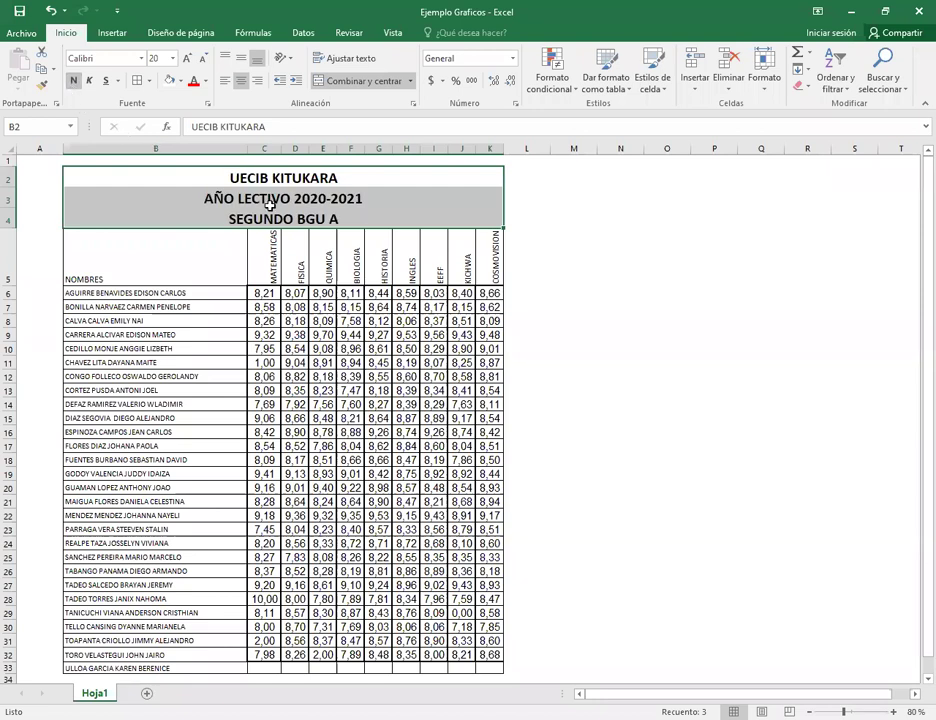
click(279, 180)
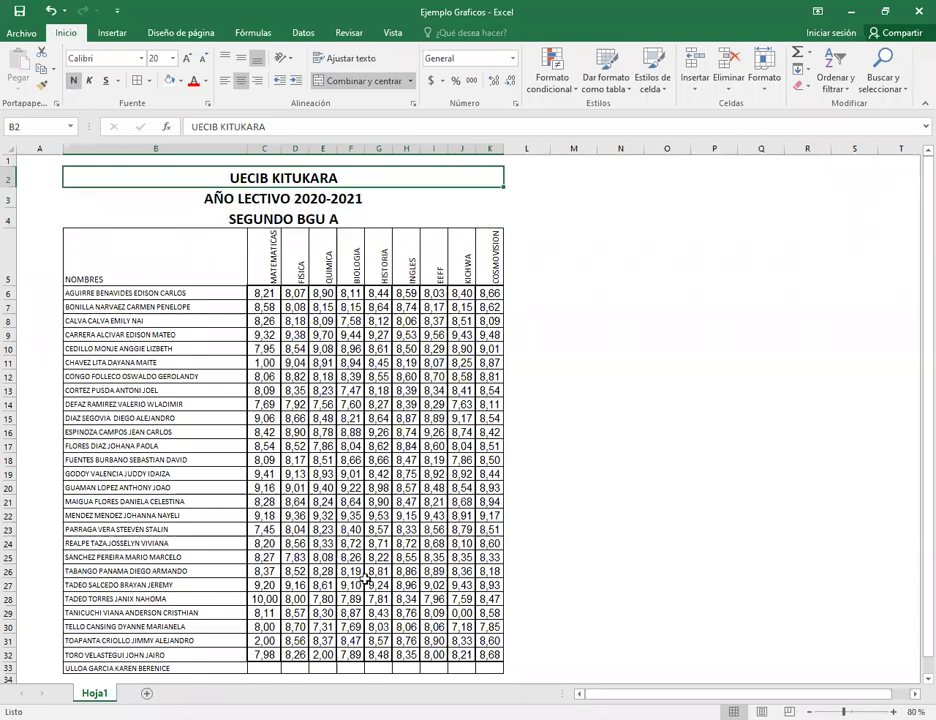
- Copy the grades in C29:K29 into the last student's empty row, starting at C33
drag(262, 614, 491, 612)
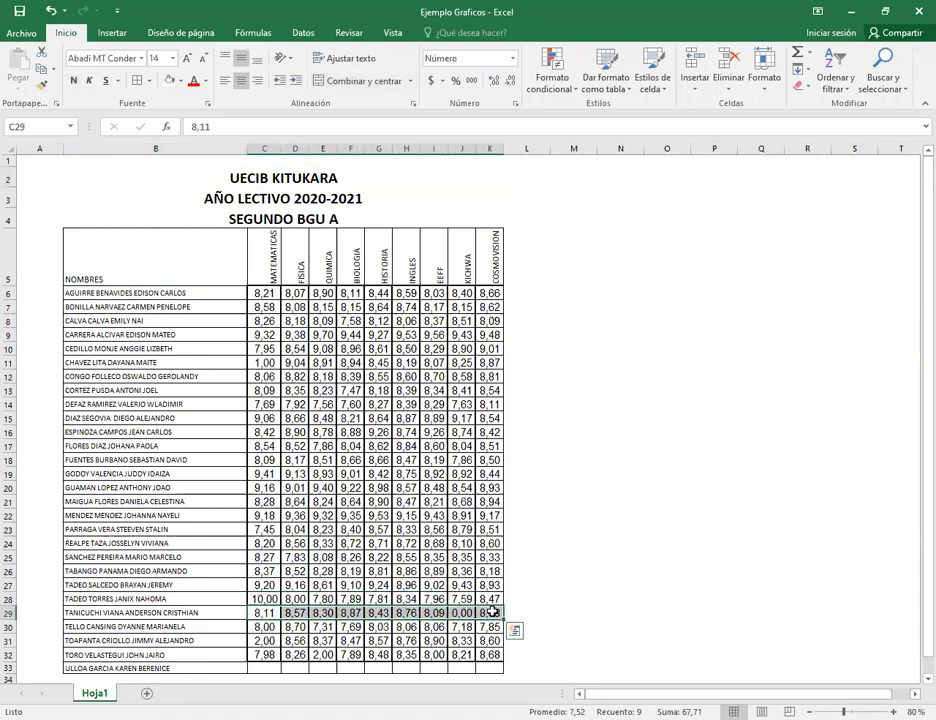
key(ctrl+c)
click(266, 667)
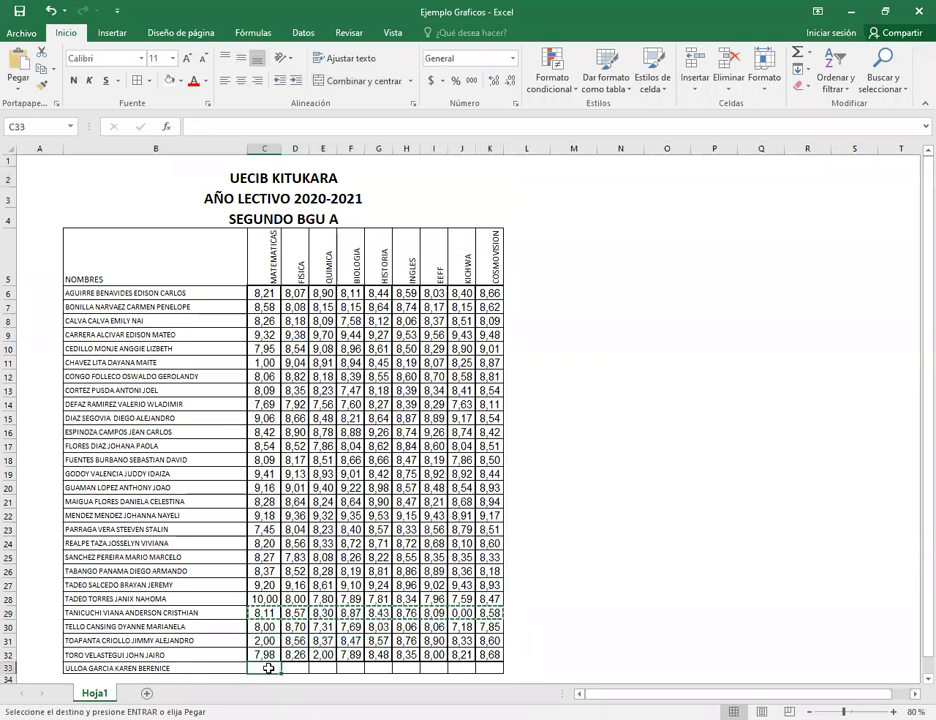
key(ctrl+v)
scroll(313, 637, down, 3)
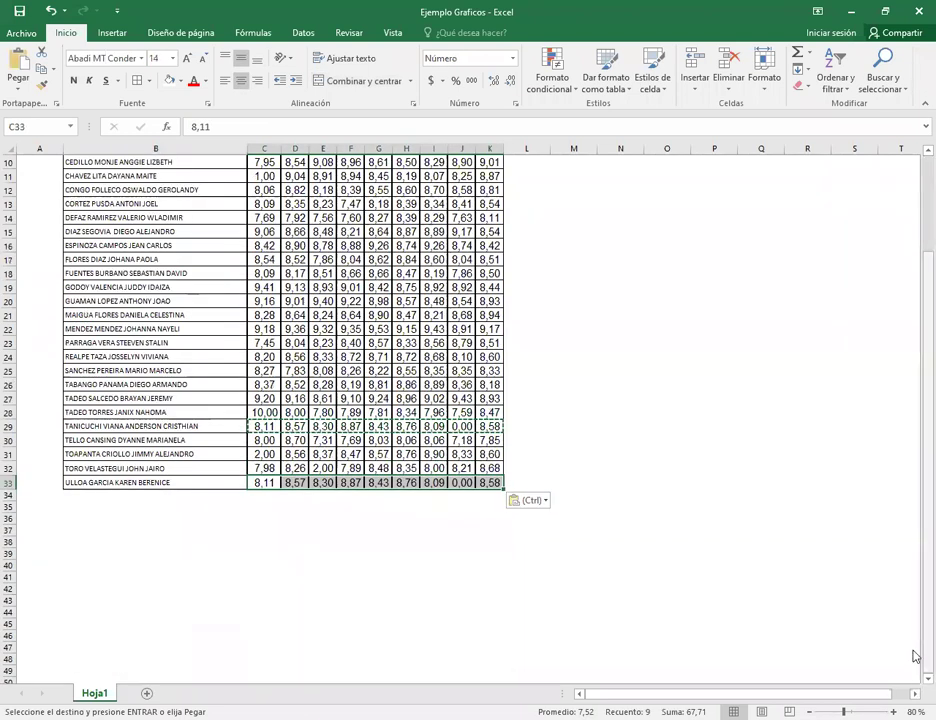
scroll(914, 496, up, 3)
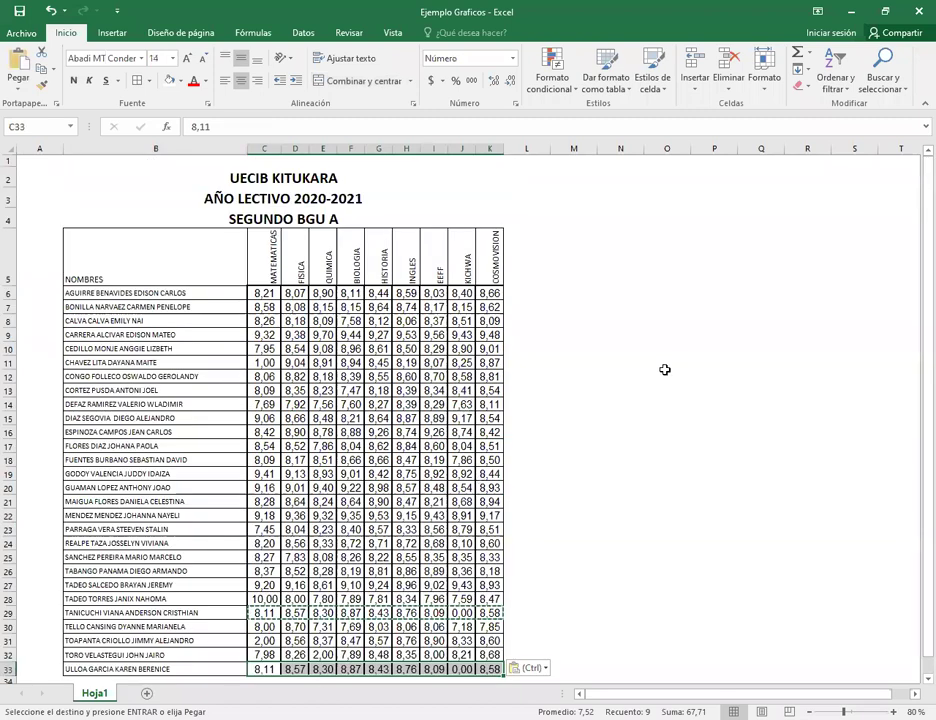
click(573, 338)
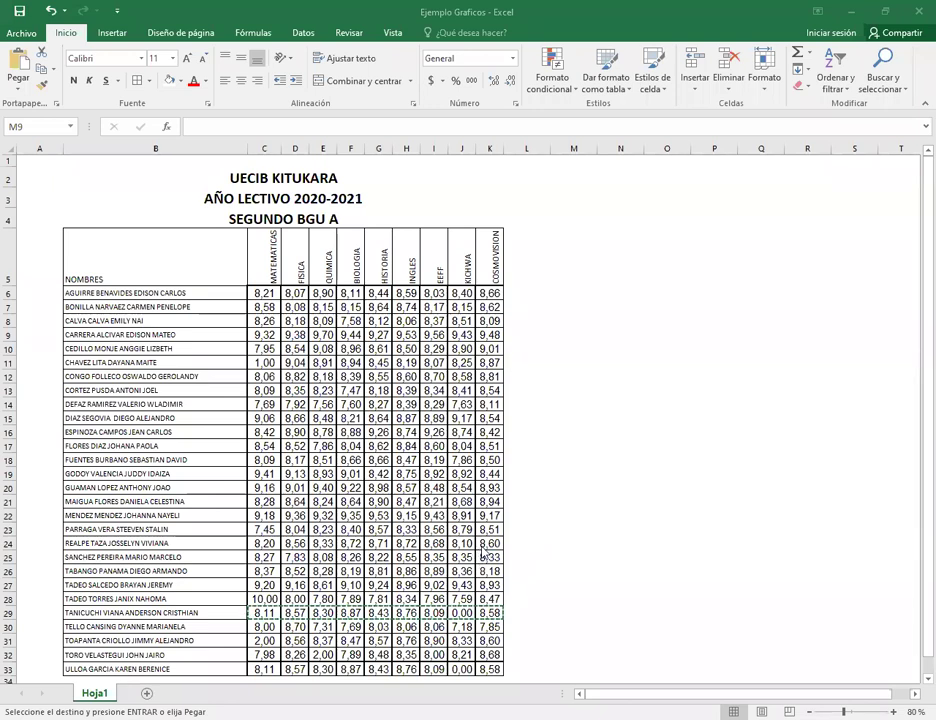
- Set the last student's KICHWA grade in J33 to 3
click(463, 626)
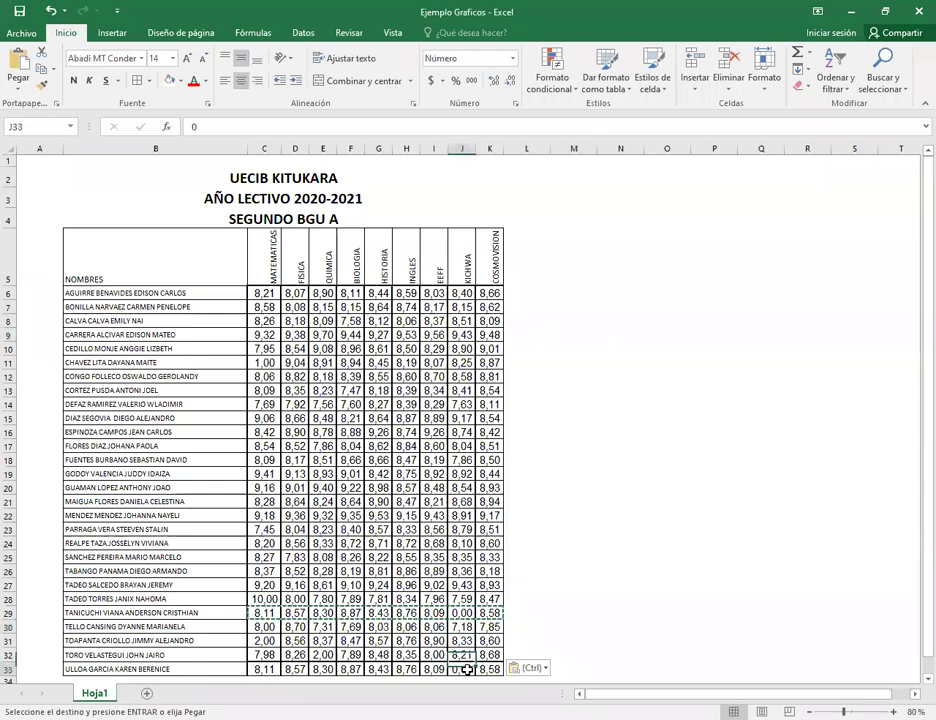
click(470, 668)
text(3)
click(556, 625)
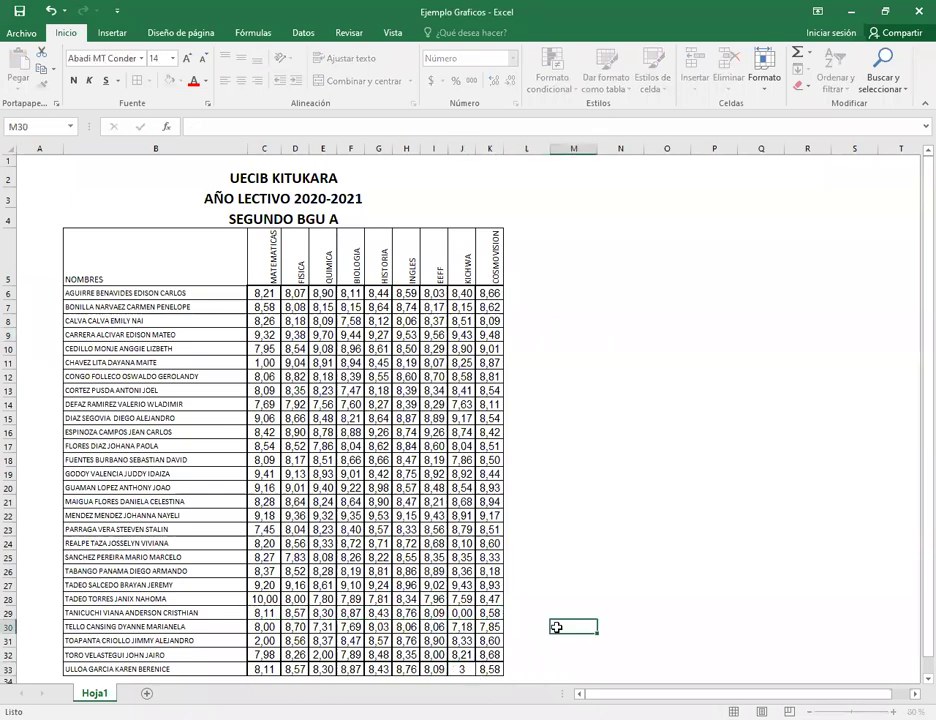
click(684, 329)
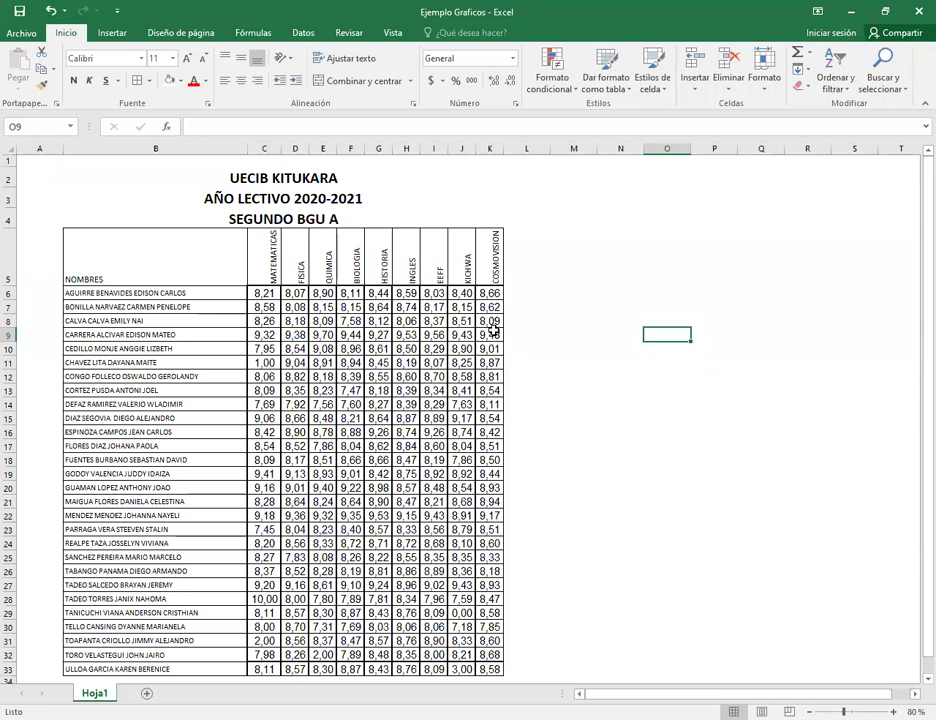
- Insert a 3-D column chart with a depth axis from the whole grade table, B5:K33
drag(188, 274, 490, 668)
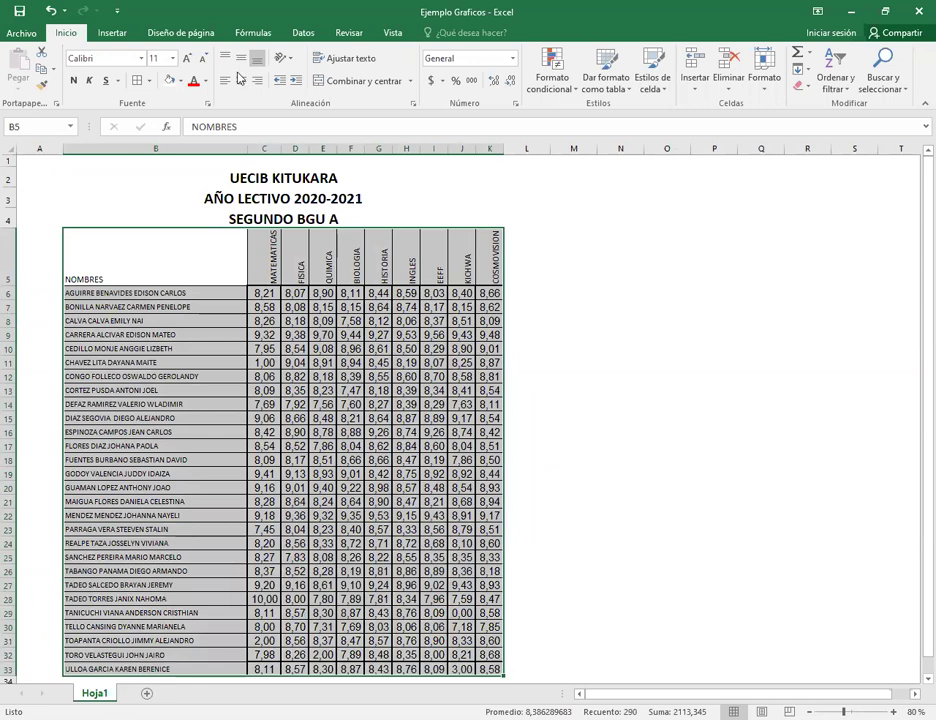
click(112, 33)
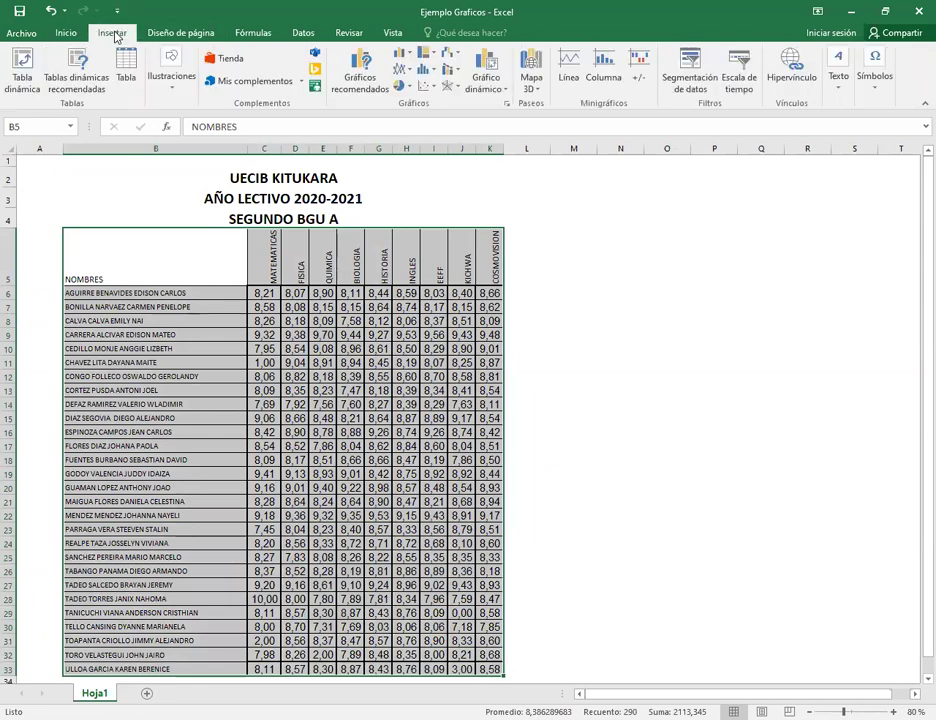
click(412, 58)
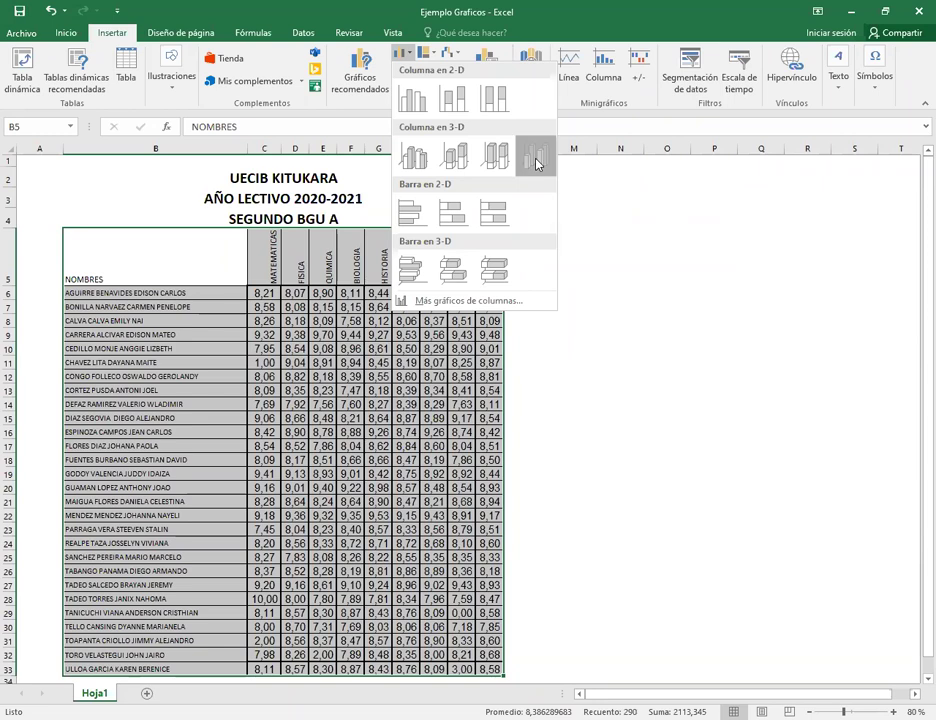
click(536, 160)
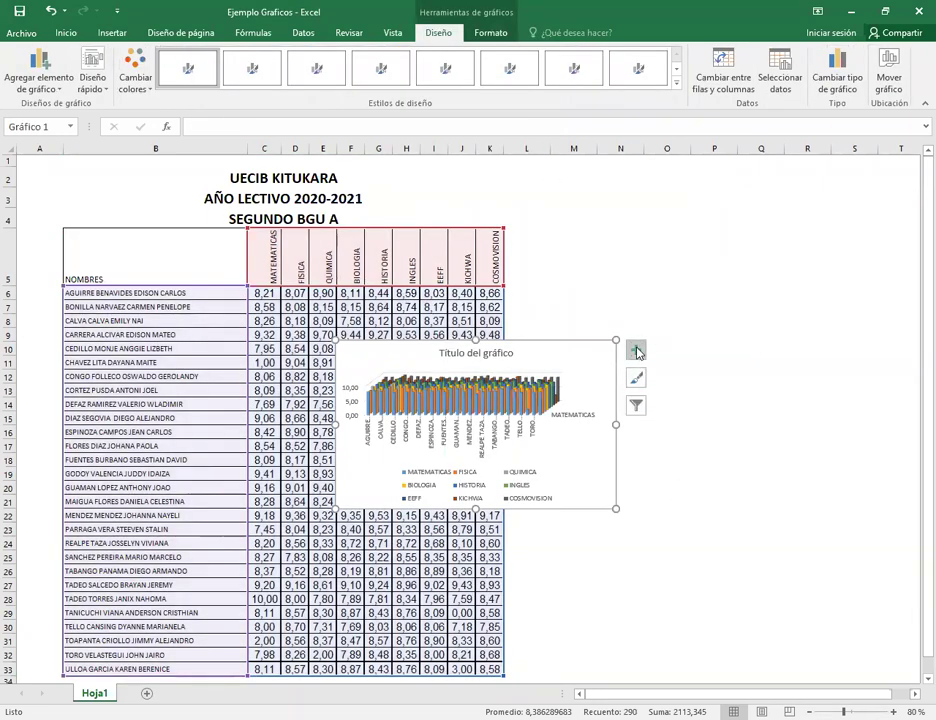
- Enlarge the 3-D column chart over most of the visible sheet and shift its plot area slightly up toward the title
drag(616, 340, 880, 164)
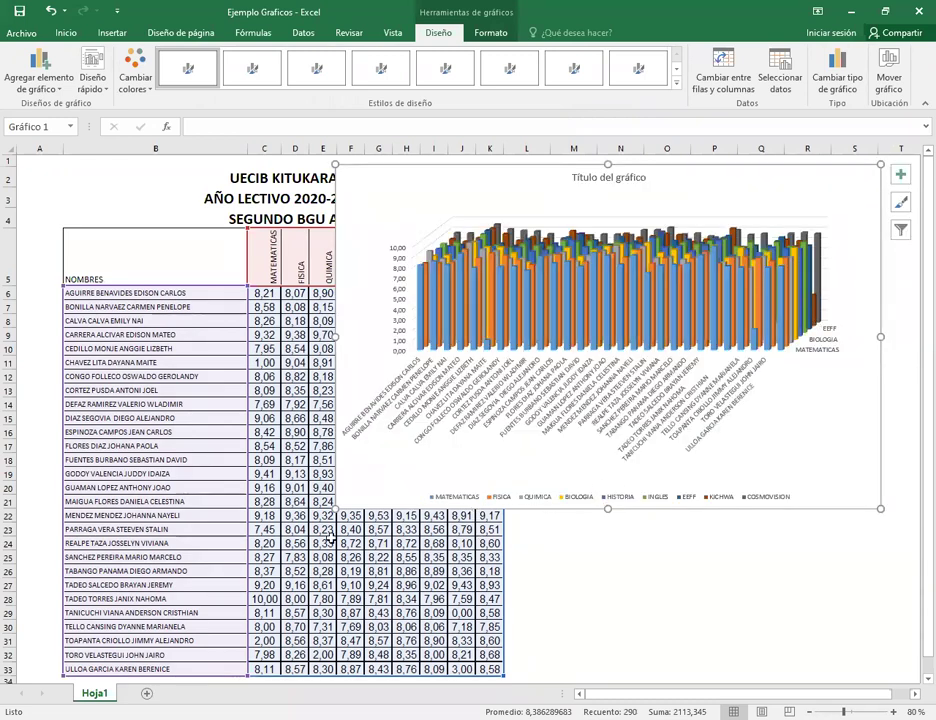
drag(336, 508, 151, 648)
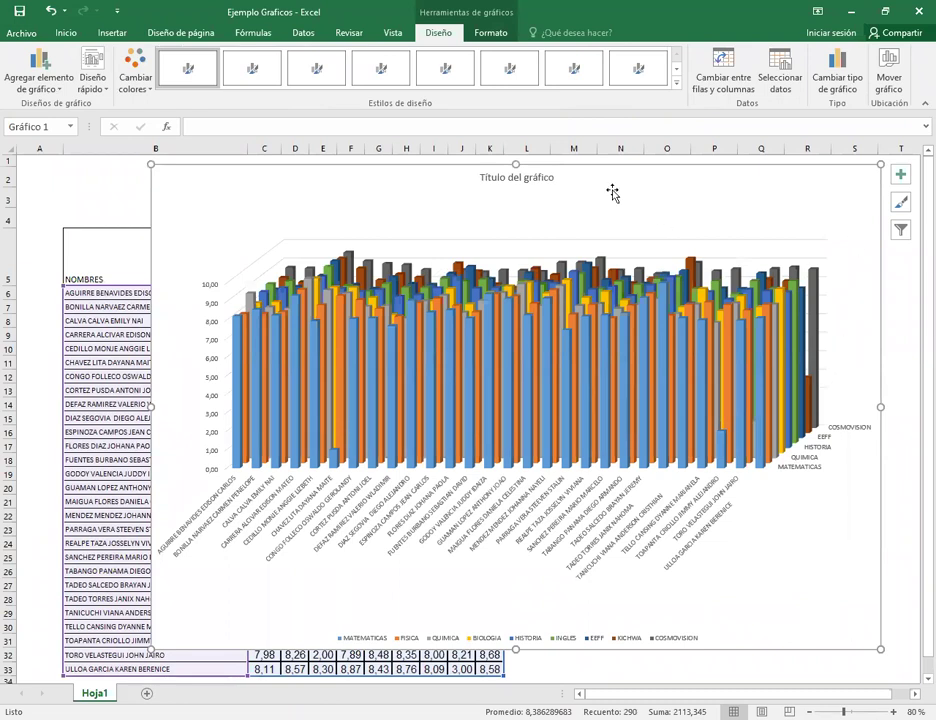
drag(614, 166, 635, 159)
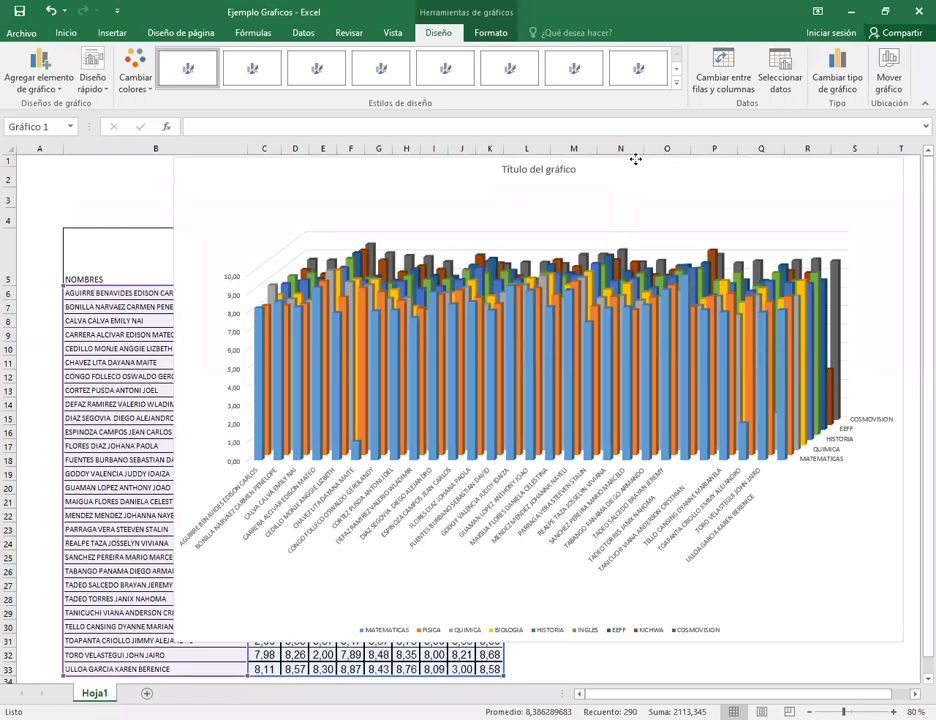
click(368, 187)
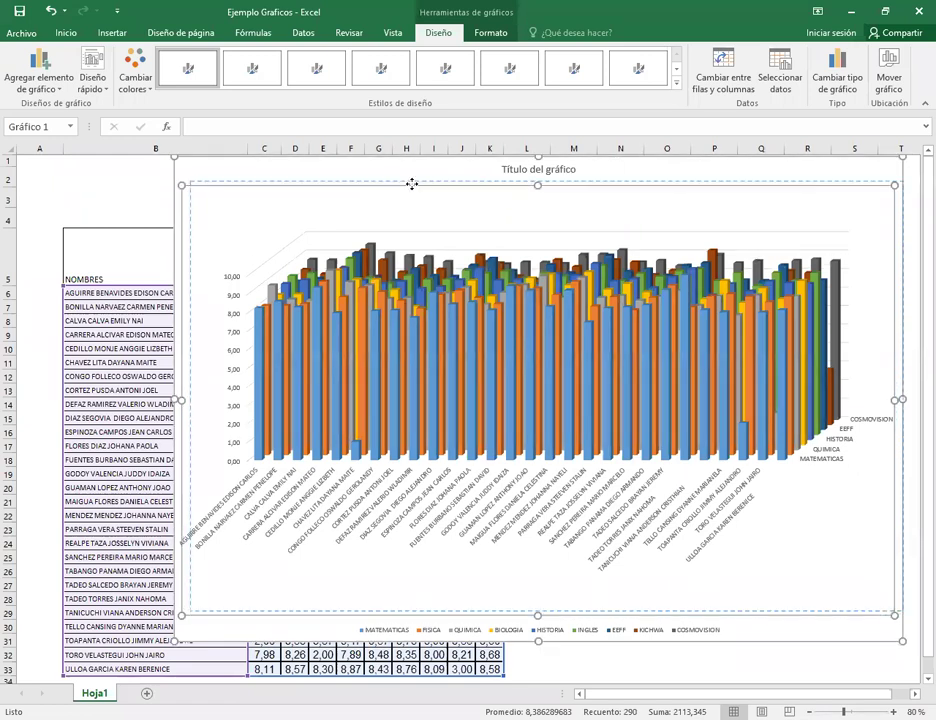
drag(391, 176, 388, 178)
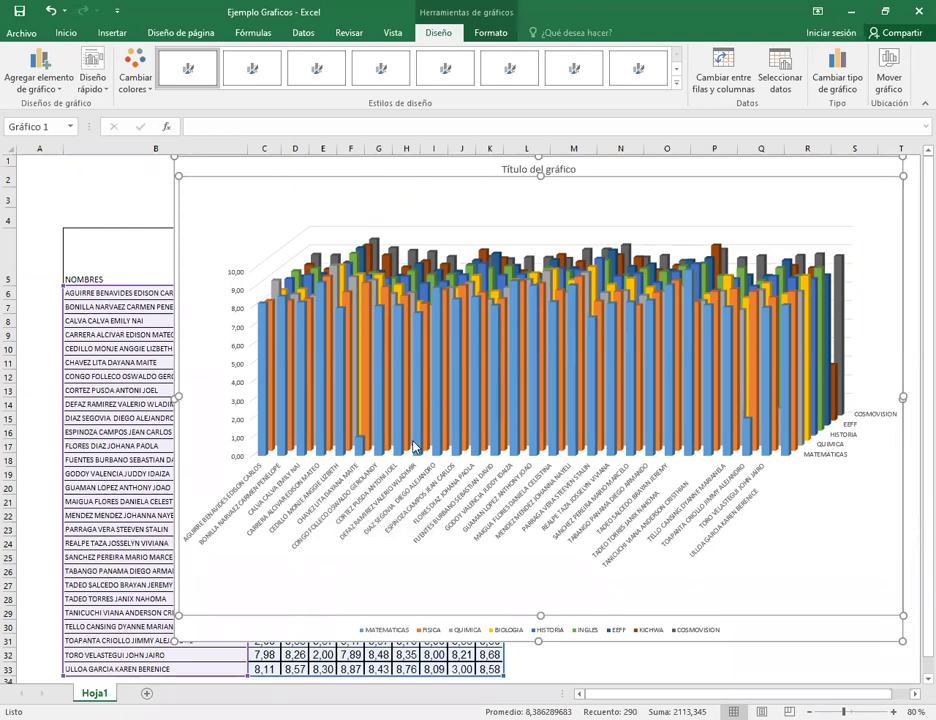
- Move the chart beside the table to check the MATEMATICAS grade in C11, and return the chart over the table
mouse_move(365, 453)
drag(272, 166, 644, 199)
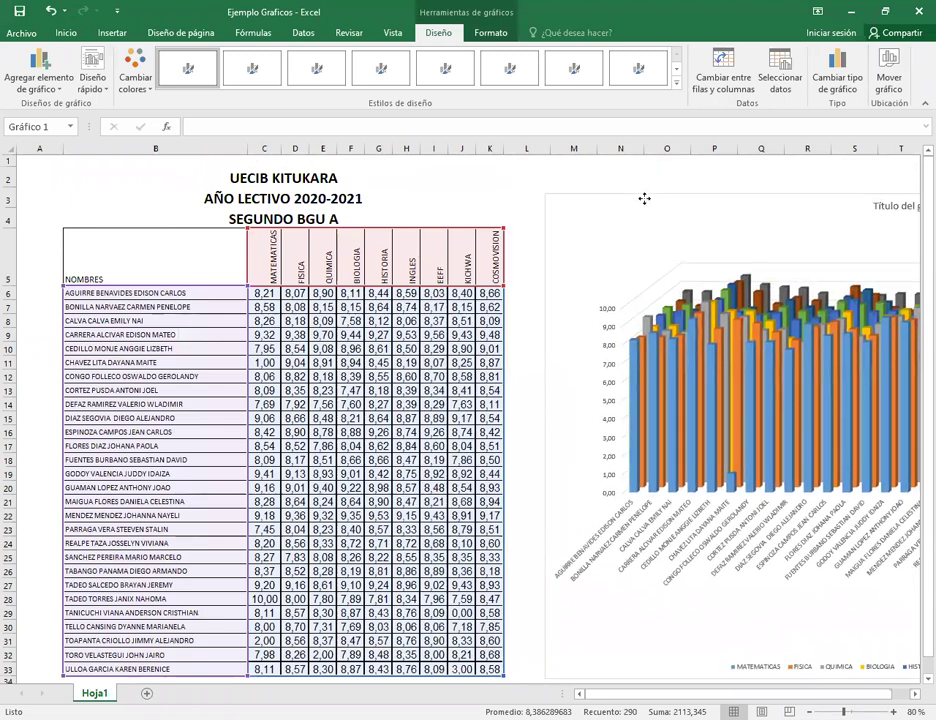
click(20, 362)
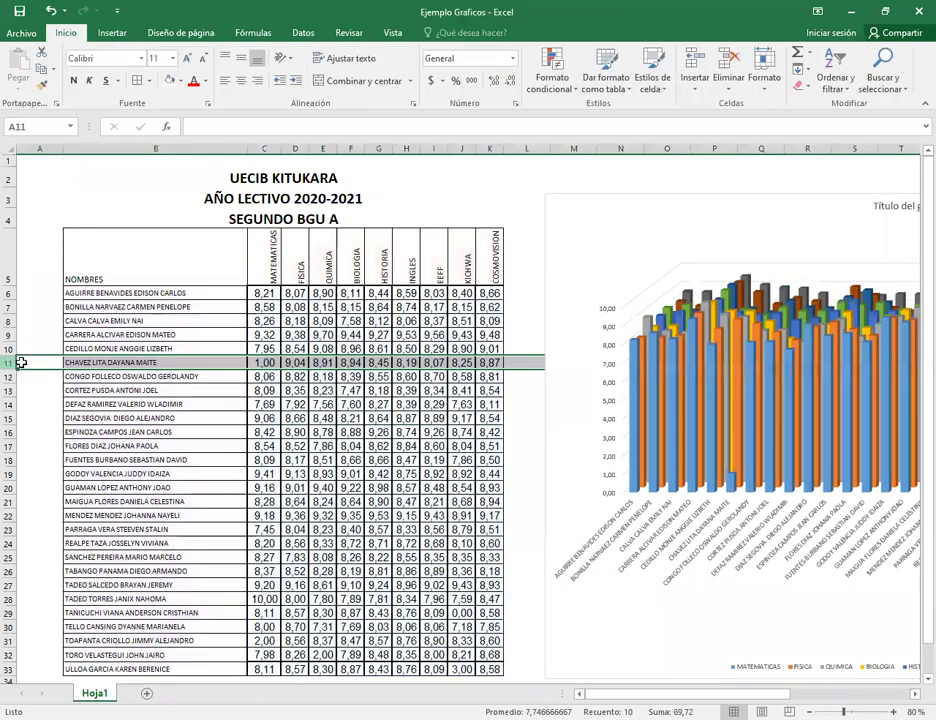
click(263, 364)
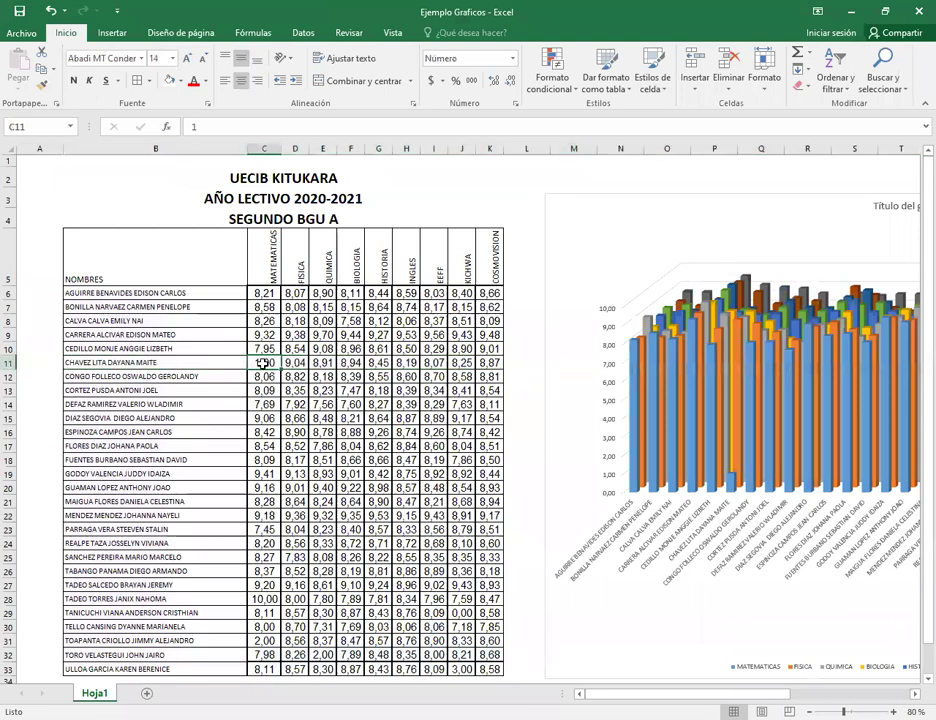
click(744, 194)
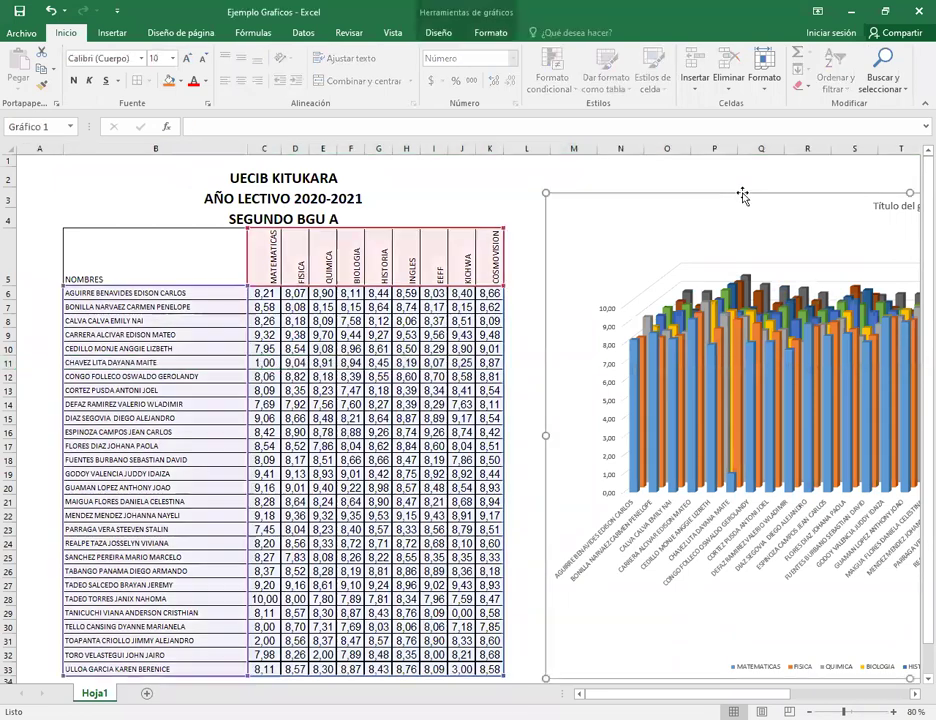
mouse_move(746, 191)
mouse_down()
mouse_move(372, 184)
mouse_move(314, 174)
mouse_up()
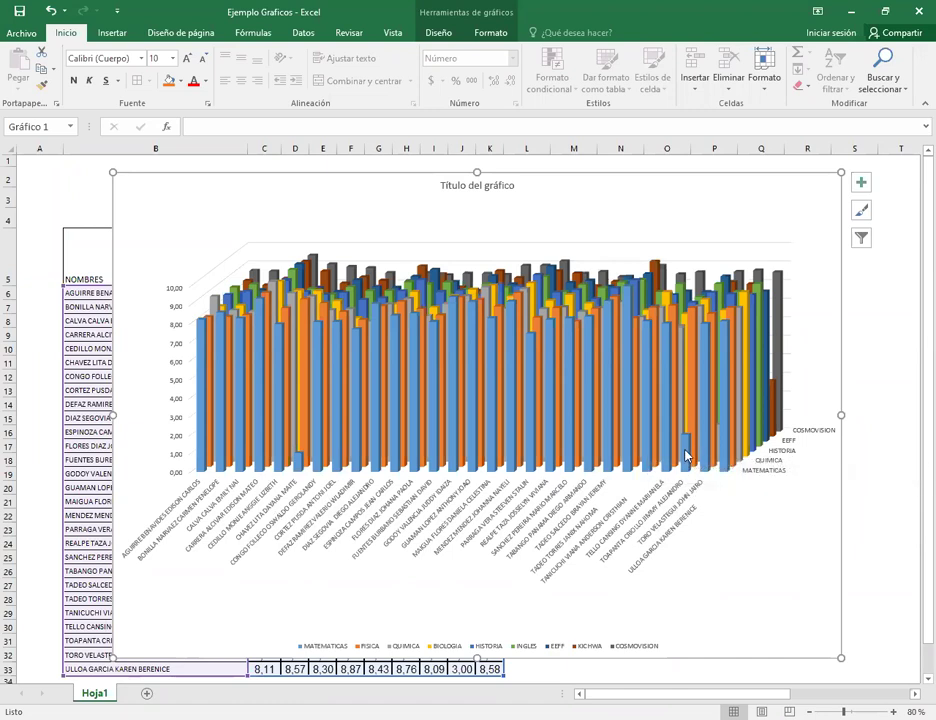
- Inspect individual columns of the 3-D chart for their subject, student and grade, and delete the chart
mouse_move(686, 456)
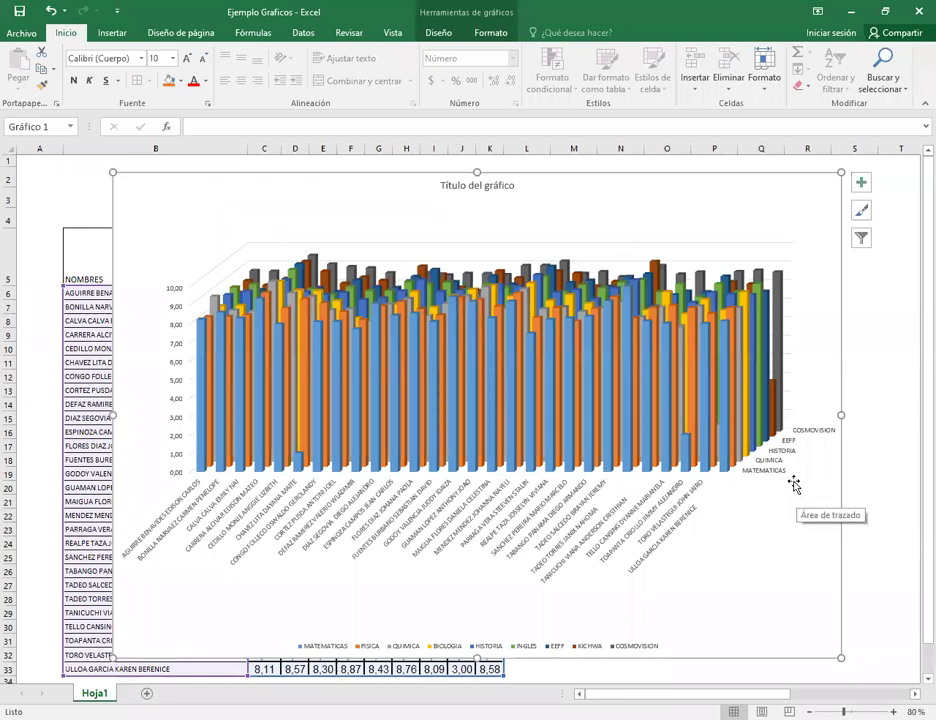
mouse_move(773, 410)
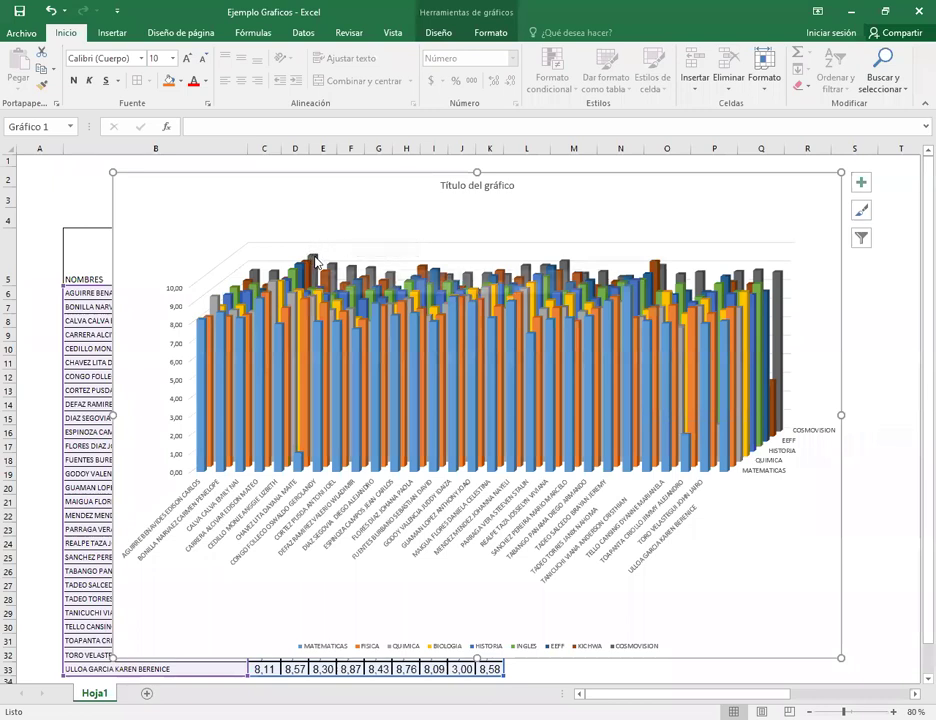
mouse_move(316, 262)
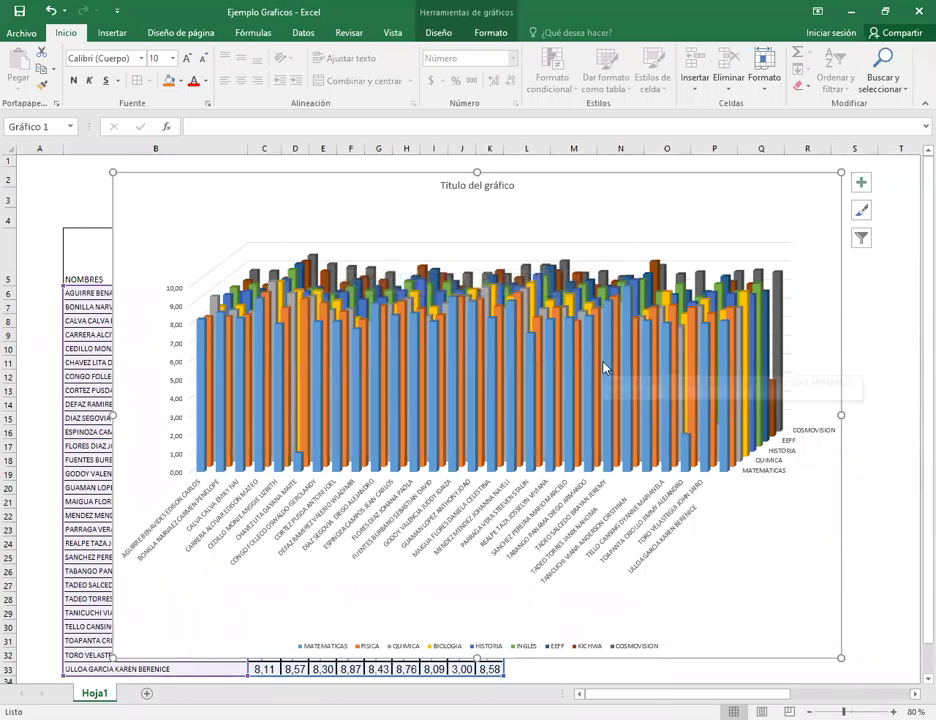
mouse_move(604, 368)
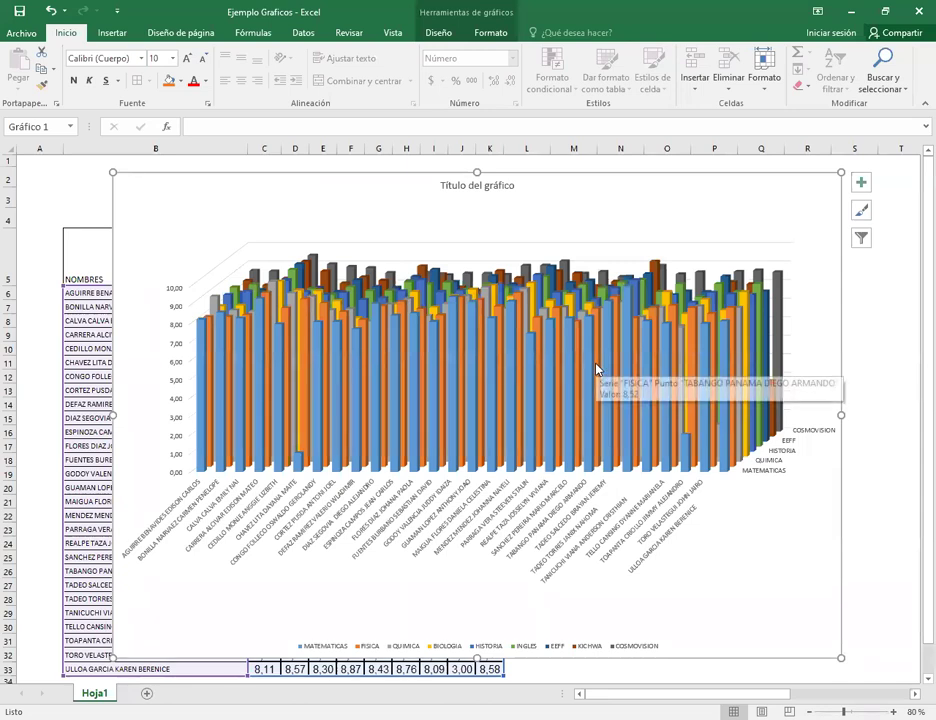
mouse_move(665, 297)
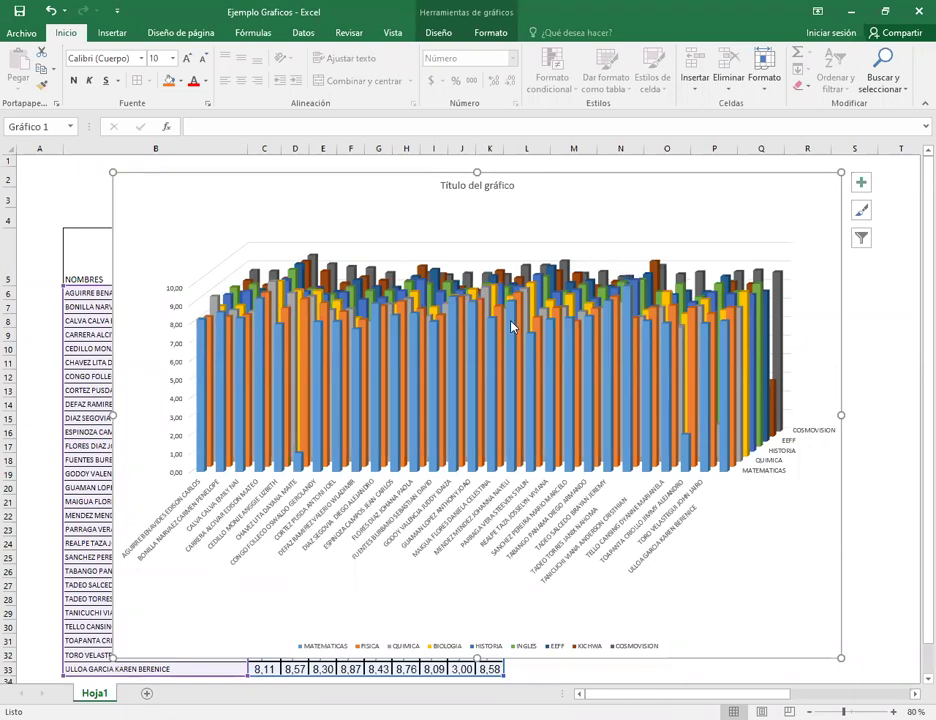
mouse_move(514, 316)
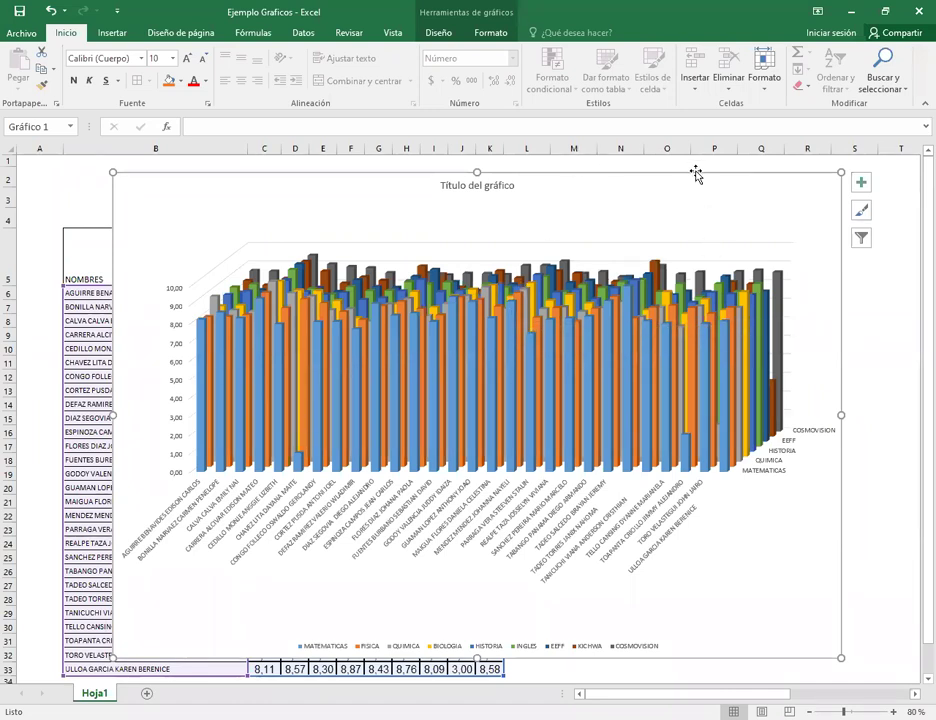
key(Delete)
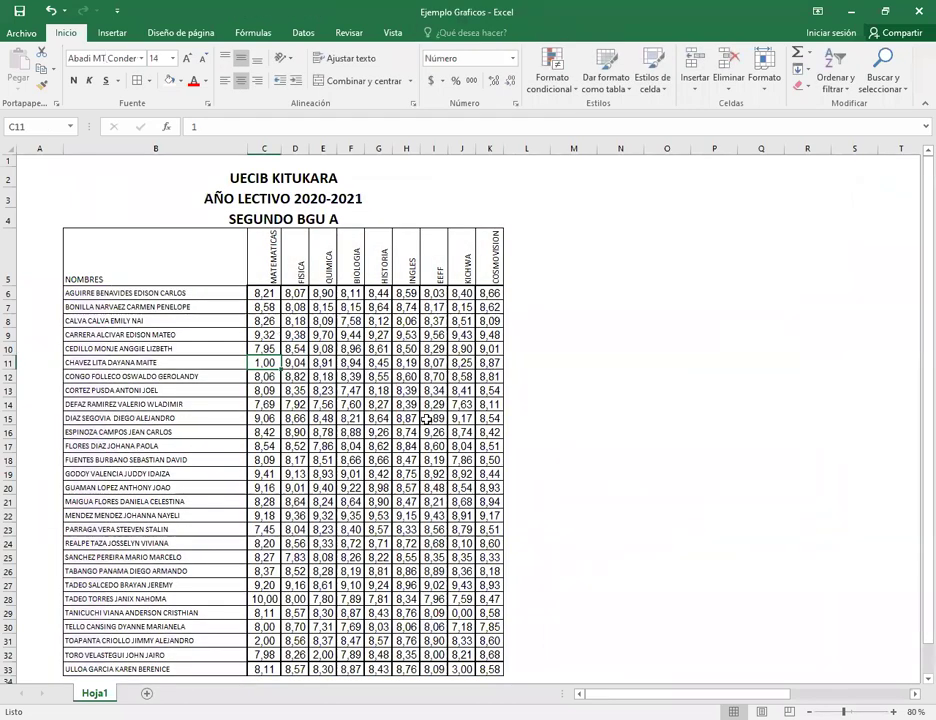
- Insert a clustered 3-D bar chart of the names and MATEMATICAS grades, B5:C33, and enlarge it to show every student
click(131, 265)
drag(131, 265, 270, 666)
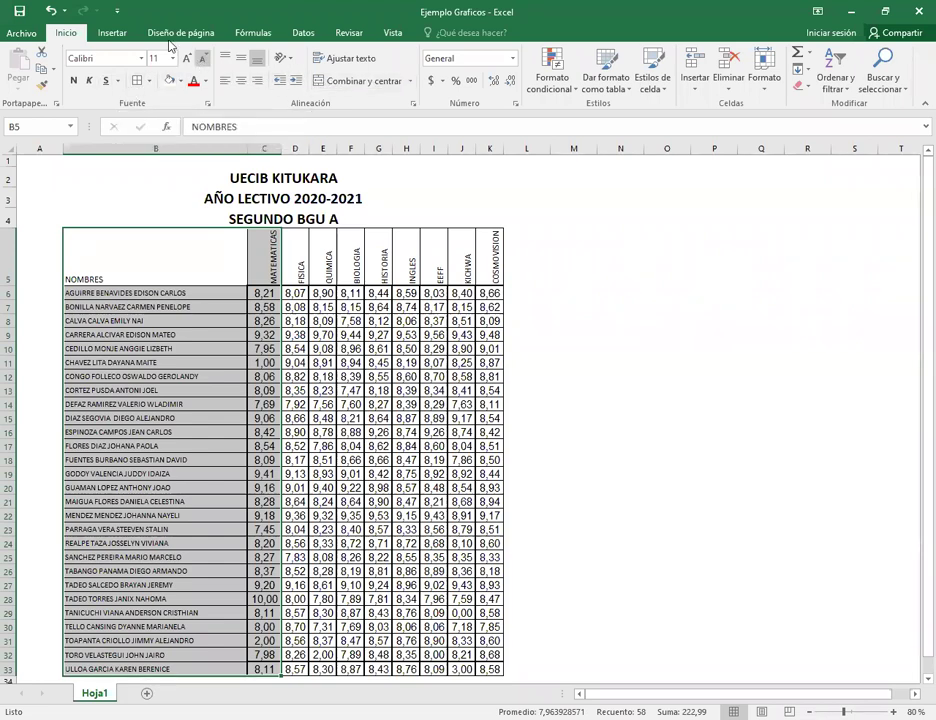
click(111, 33)
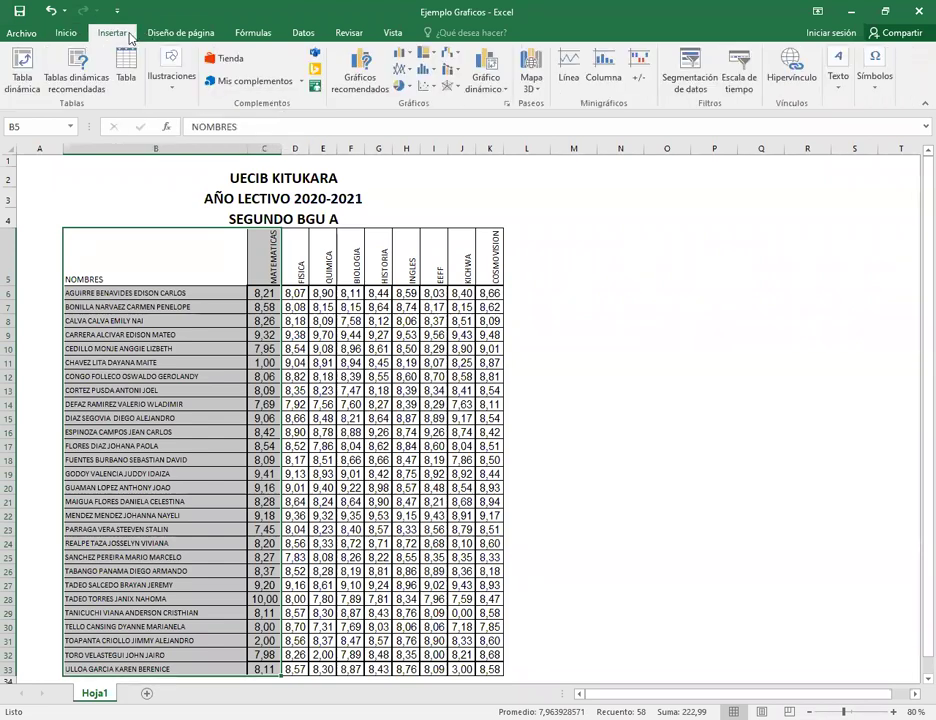
click(411, 57)
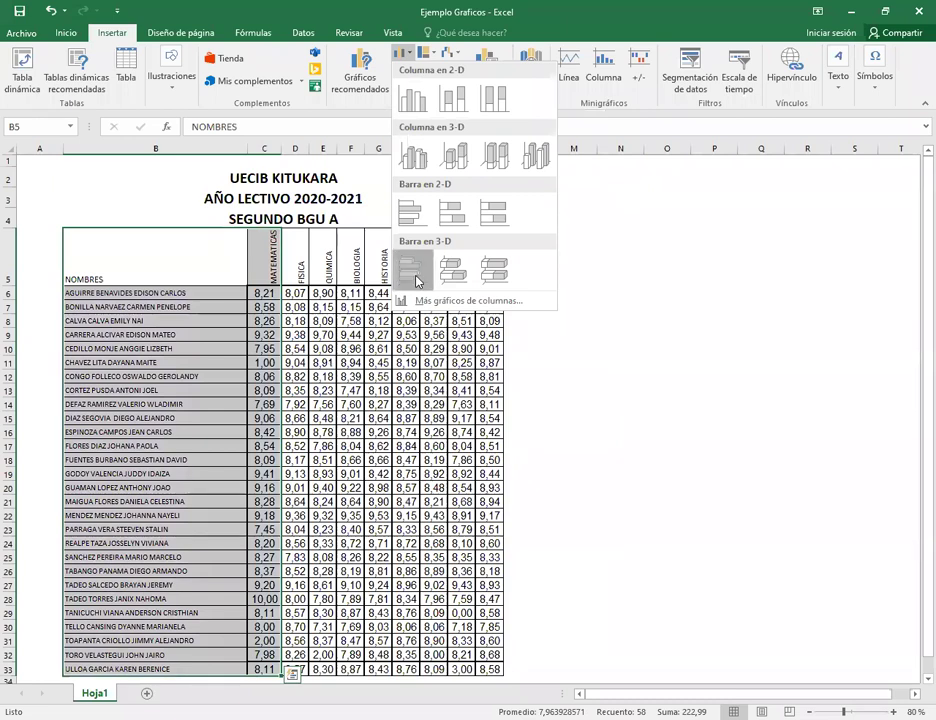
click(414, 270)
drag(617, 341, 861, 151)
drag(330, 515, 358, 575)
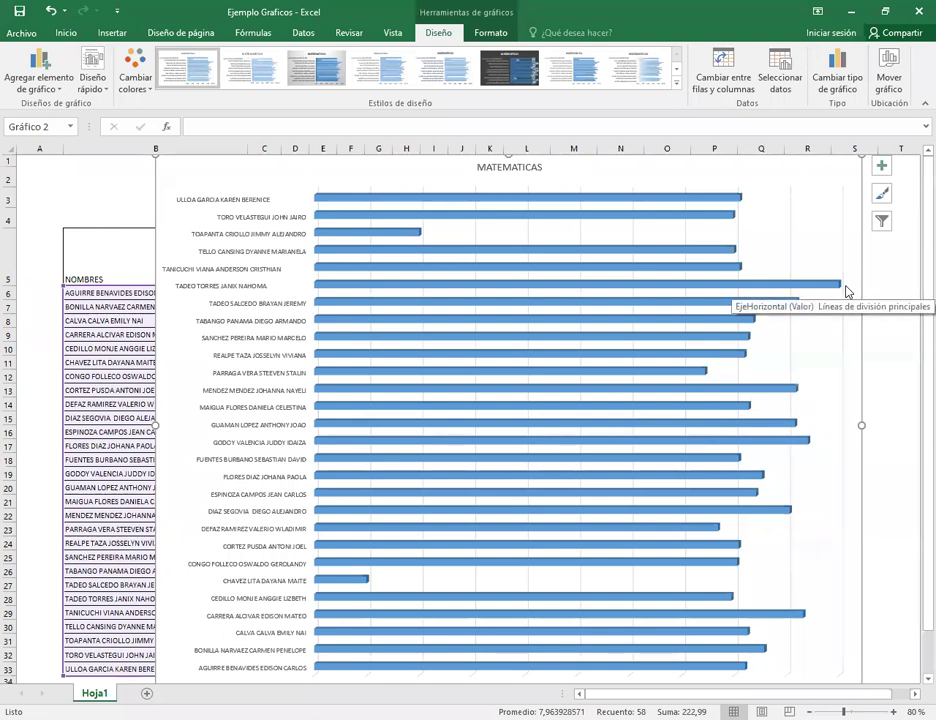
- Inspect the longest MATEMATICAS bars for their student and grade, and delete the bar chart
mouse_move(807, 287)
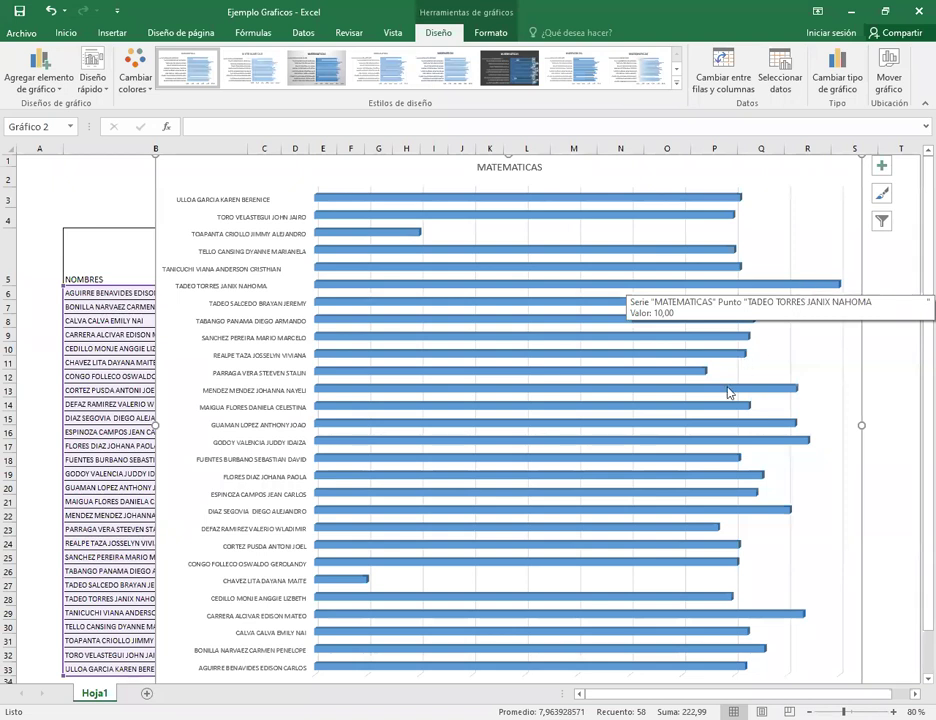
mouse_move(752, 445)
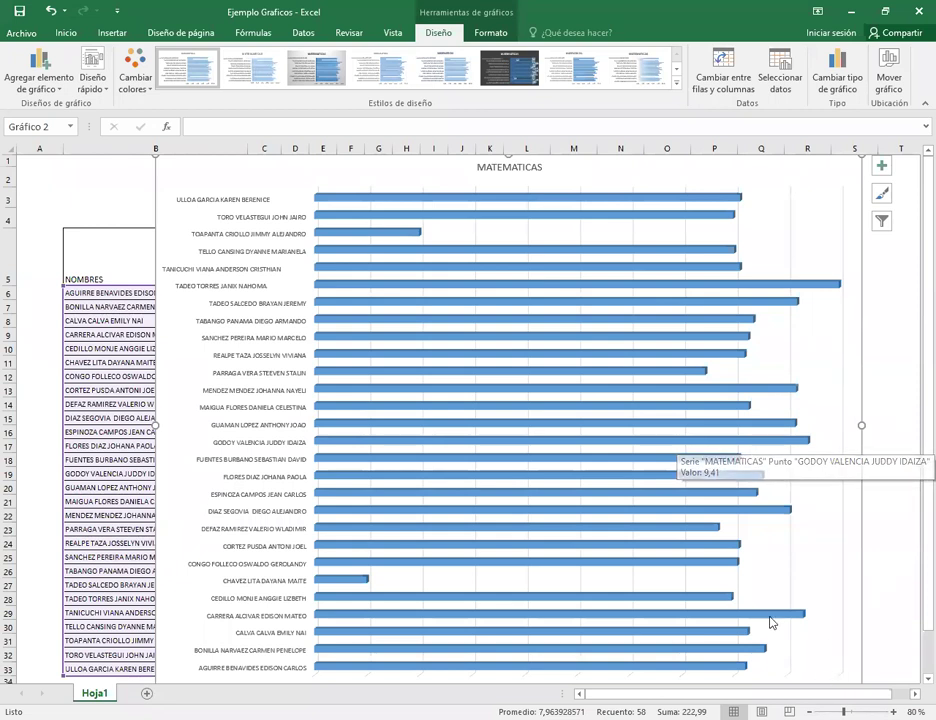
mouse_move(770, 618)
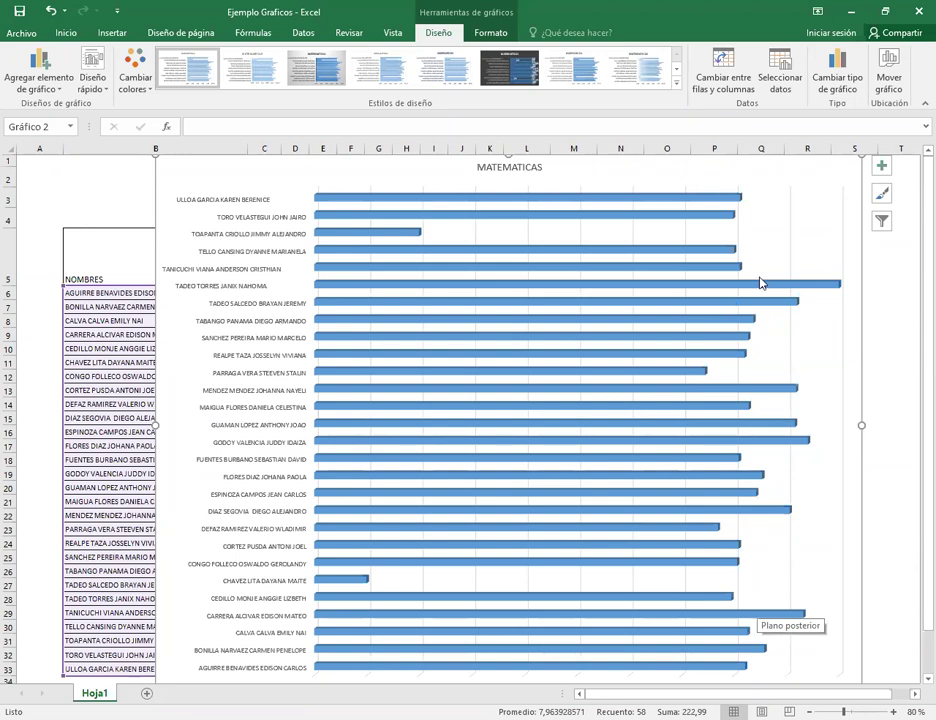
mouse_move(763, 286)
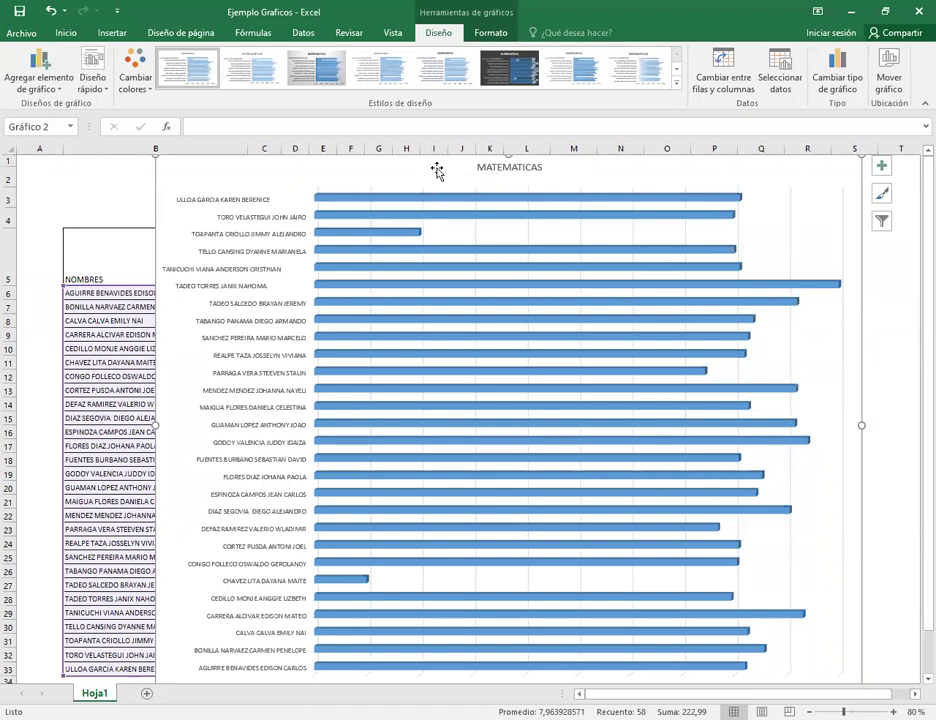
key(Delete)
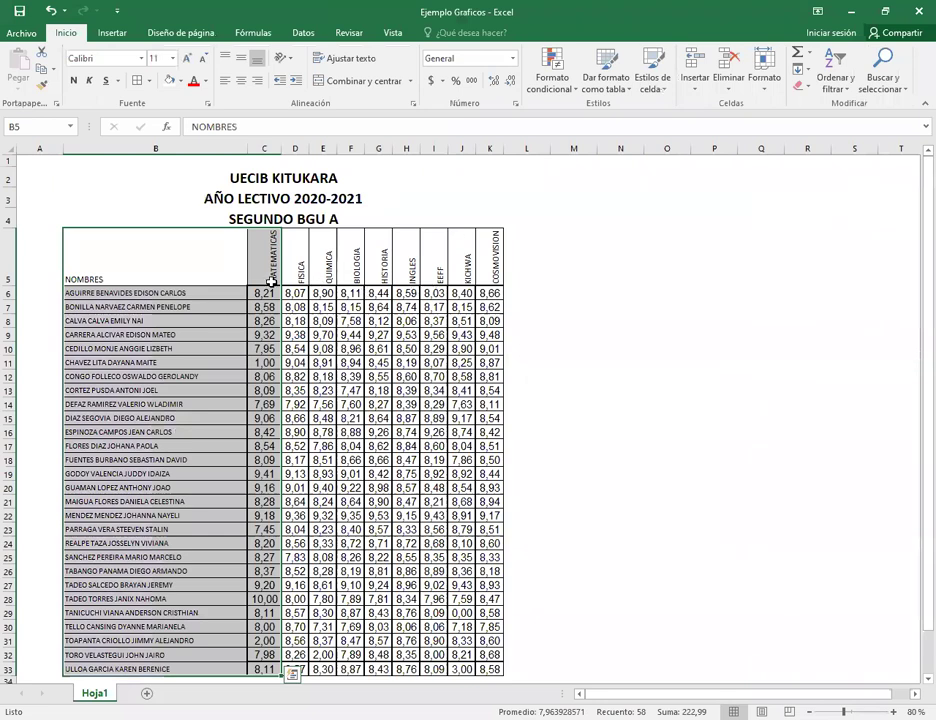
- Insert a 3-D pie chart of the names in B5:B33 and INGLES grades in H5:H33, and enlarge it across columns D to S
drag(140, 255, 186, 664)
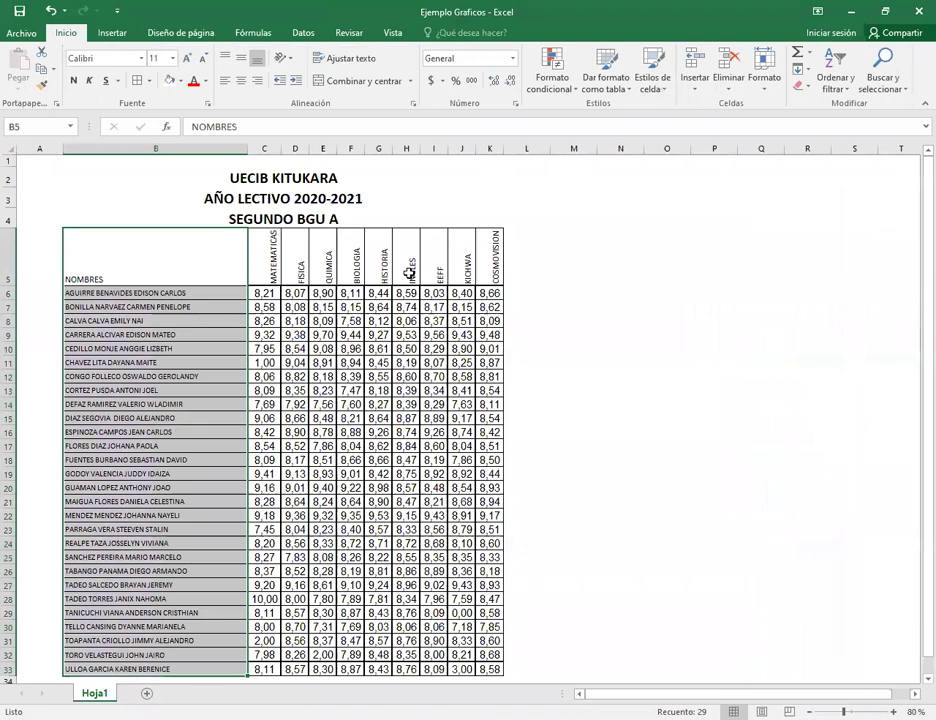
ctrl+drag(409, 272, 404, 665)
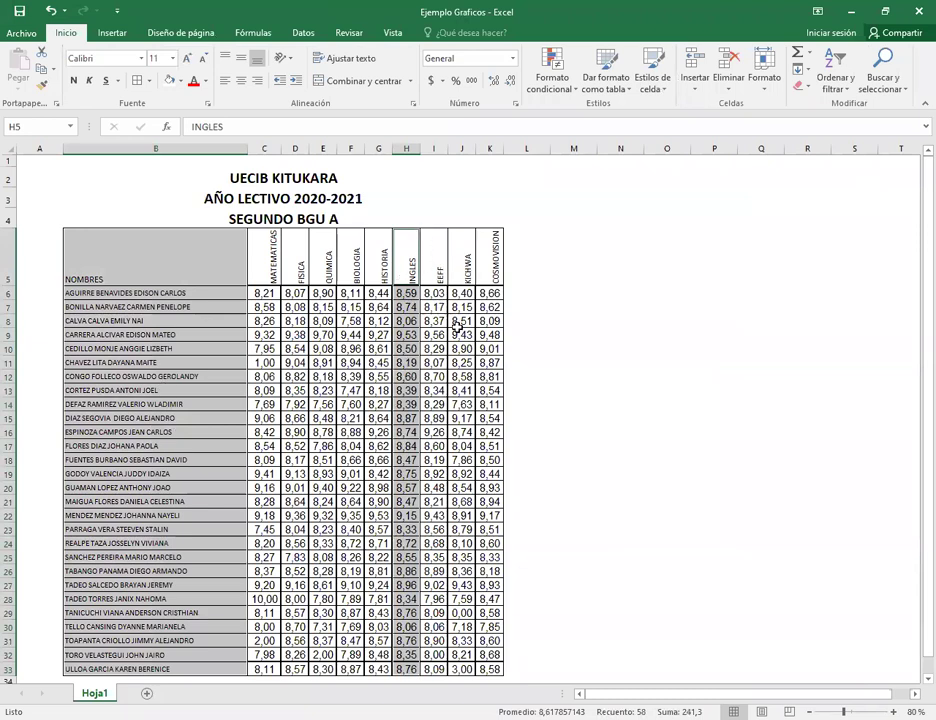
click(112, 33)
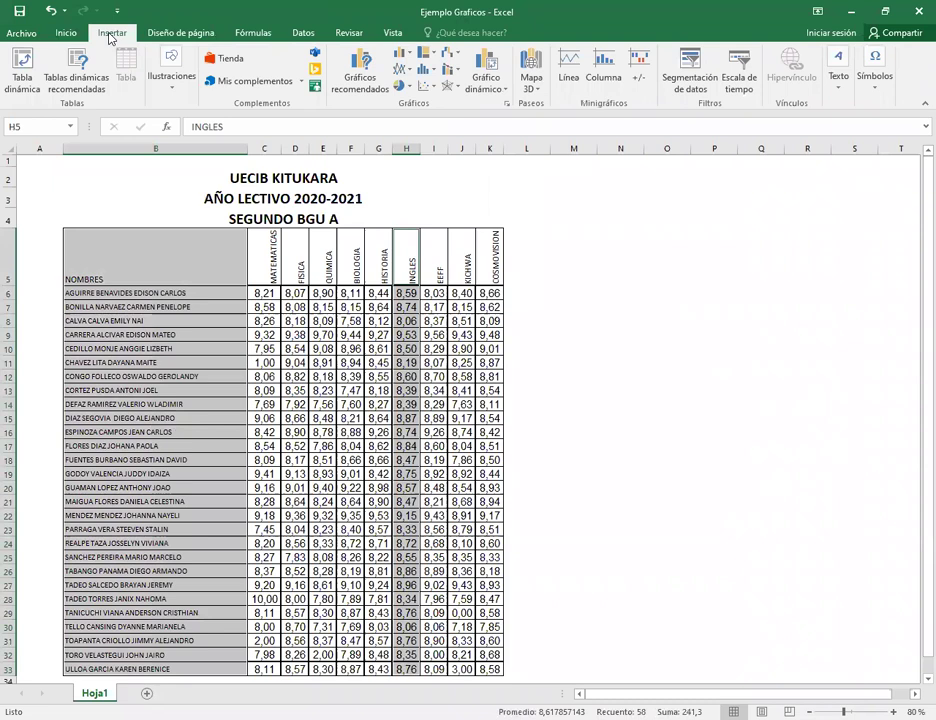
click(65, 33)
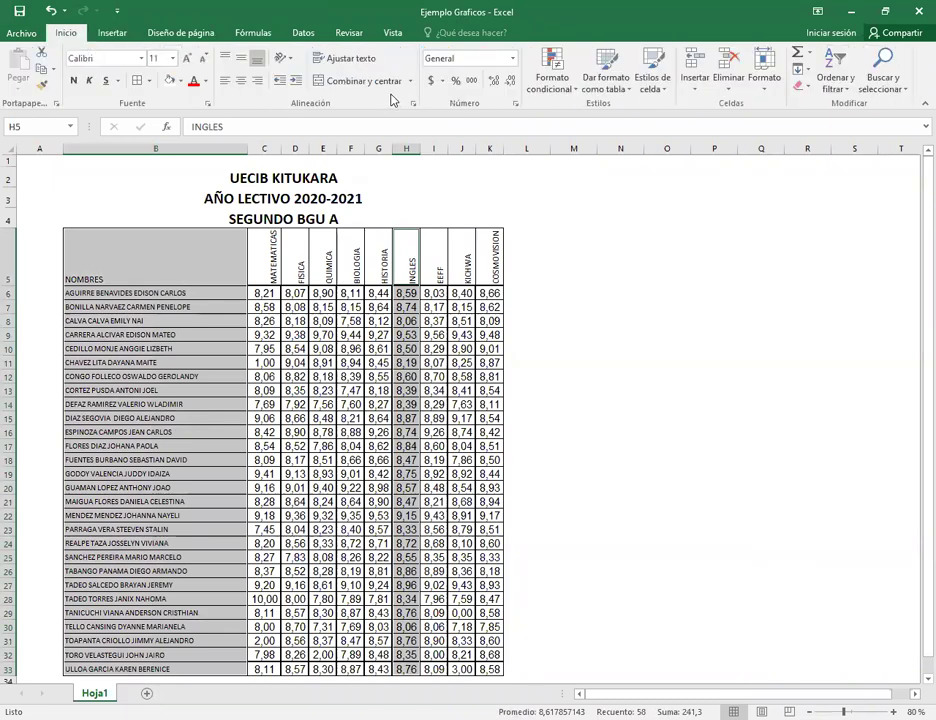
click(112, 33)
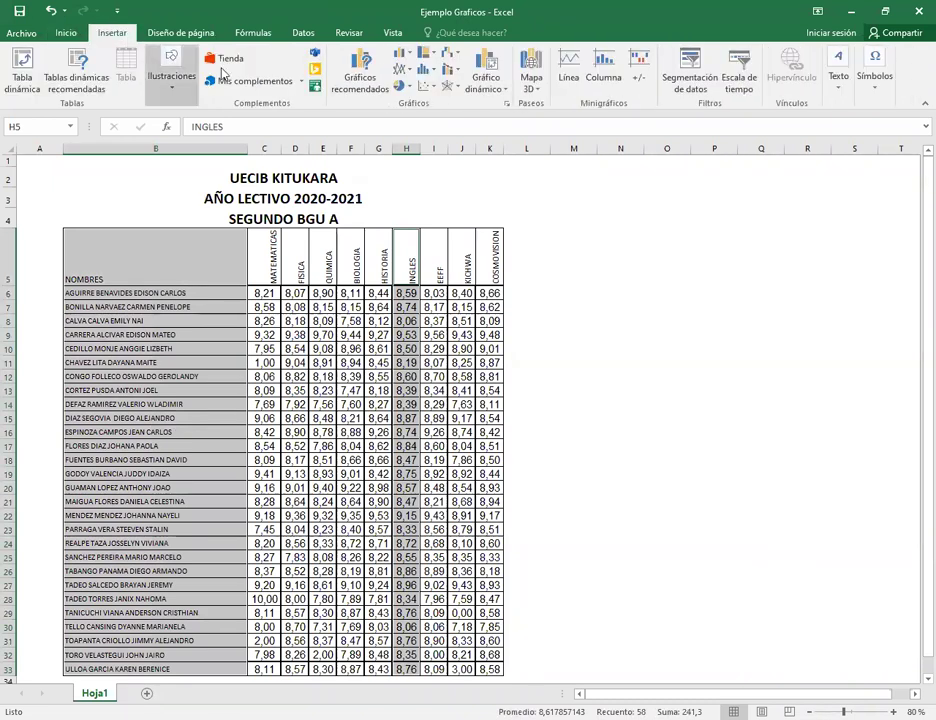
click(402, 87)
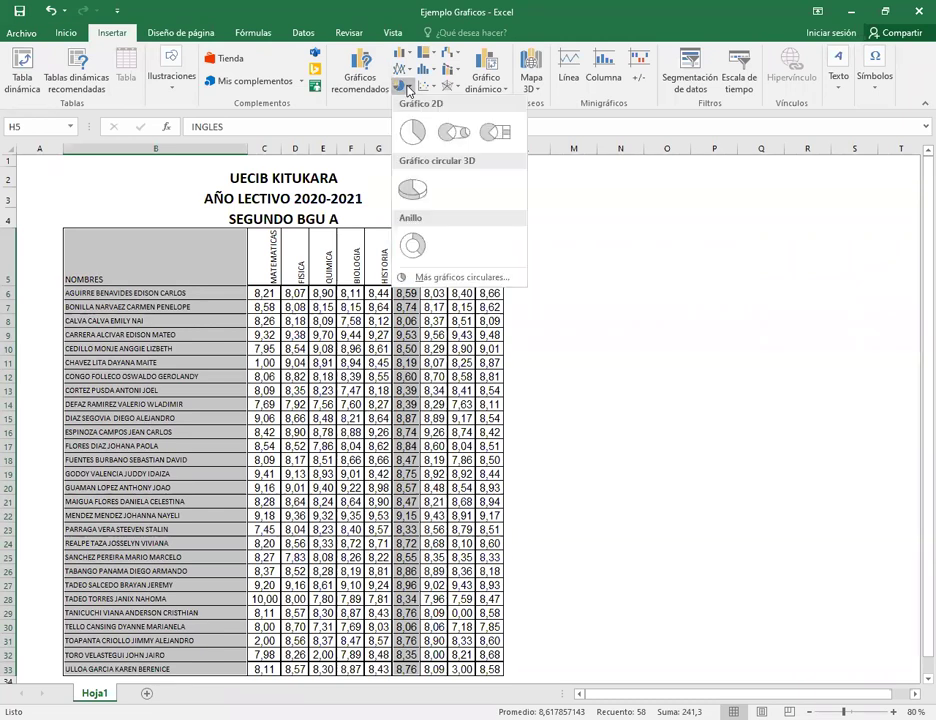
click(425, 192)
drag(615, 341, 879, 159)
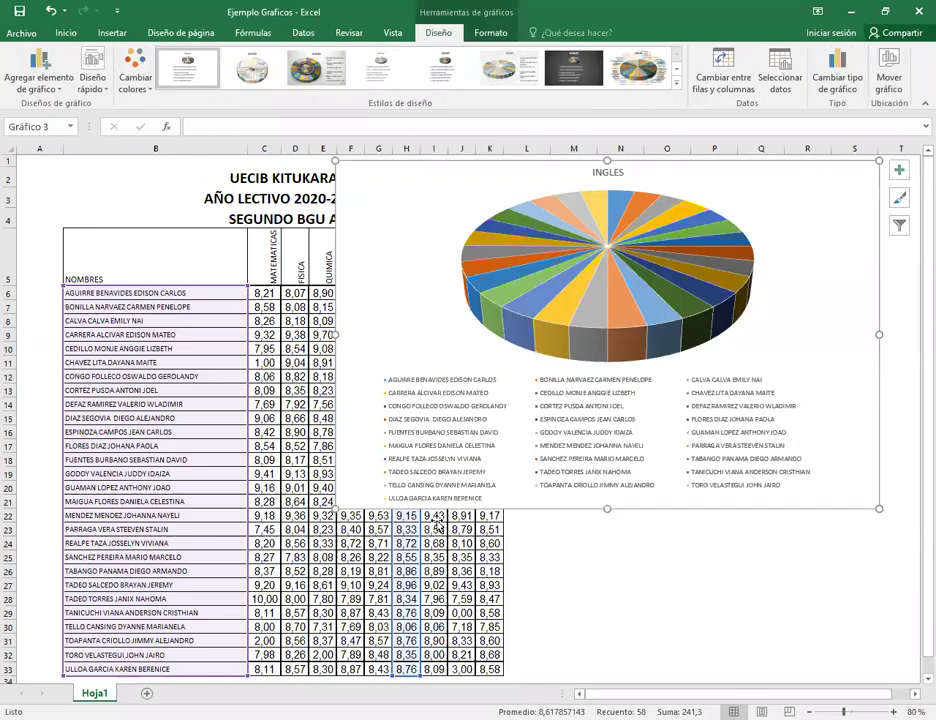
drag(335, 508, 282, 672)
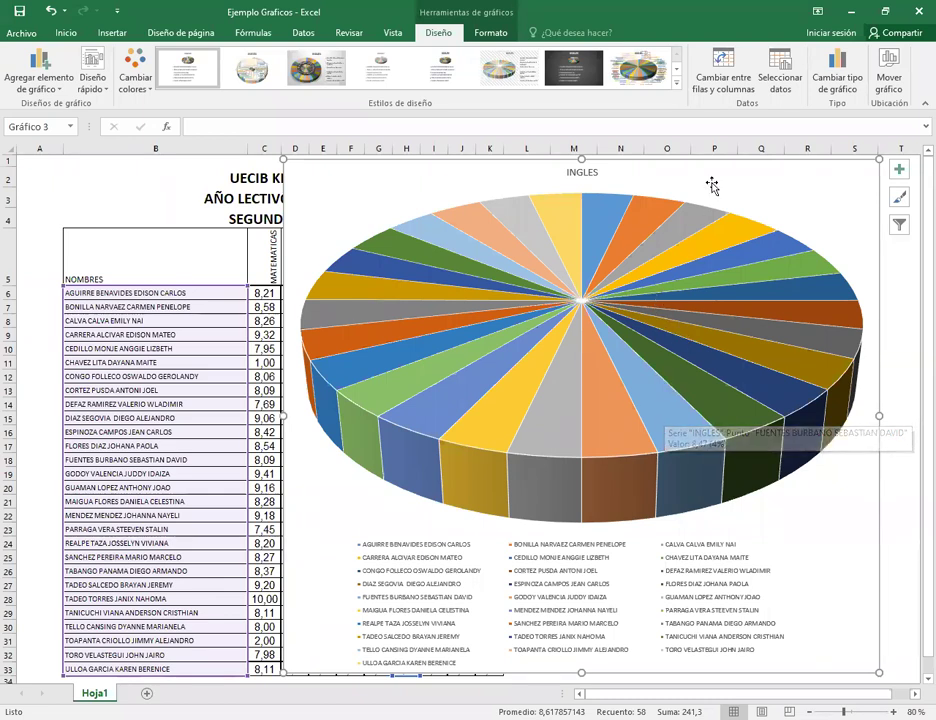
- Try out chart styles on the INGLES pie chart and apply the second style, with student names labelled on the slices
click(272, 80)
click(273, 84)
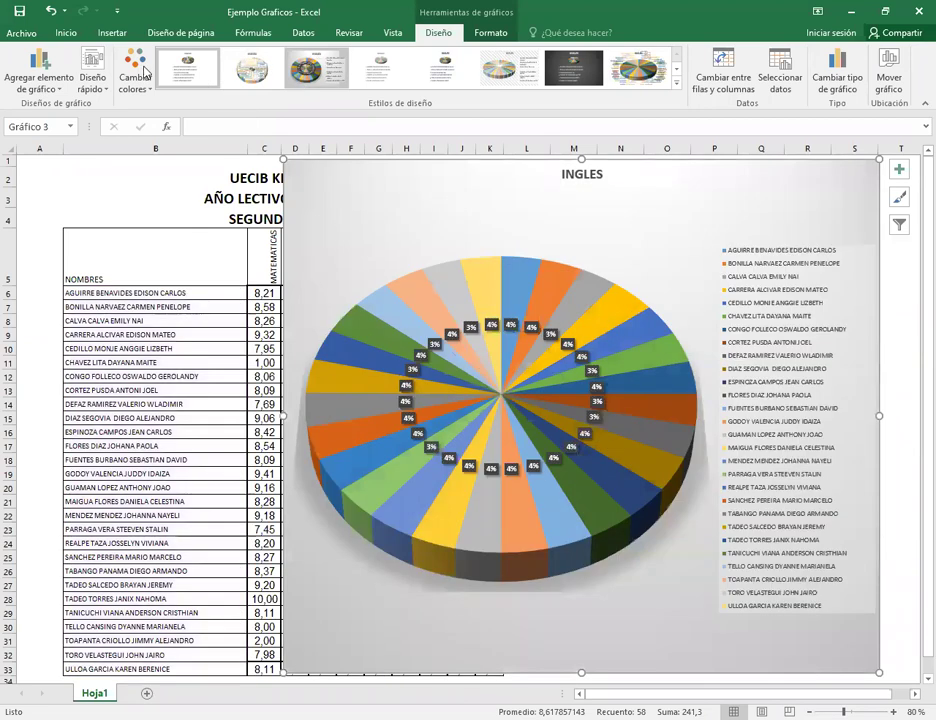
click(188, 68)
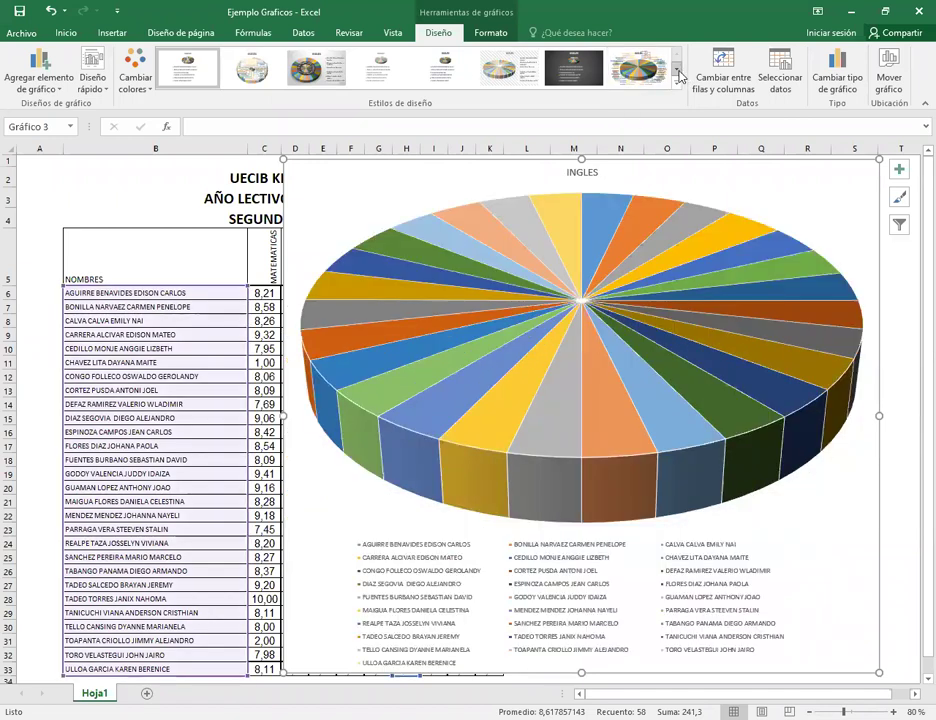
click(677, 72)
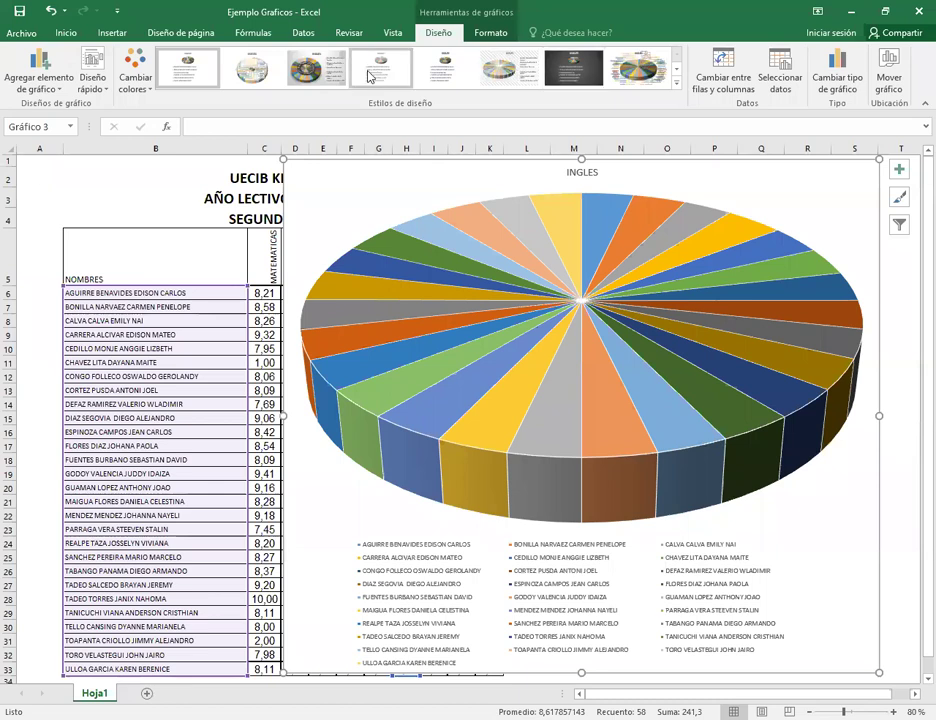
click(258, 70)
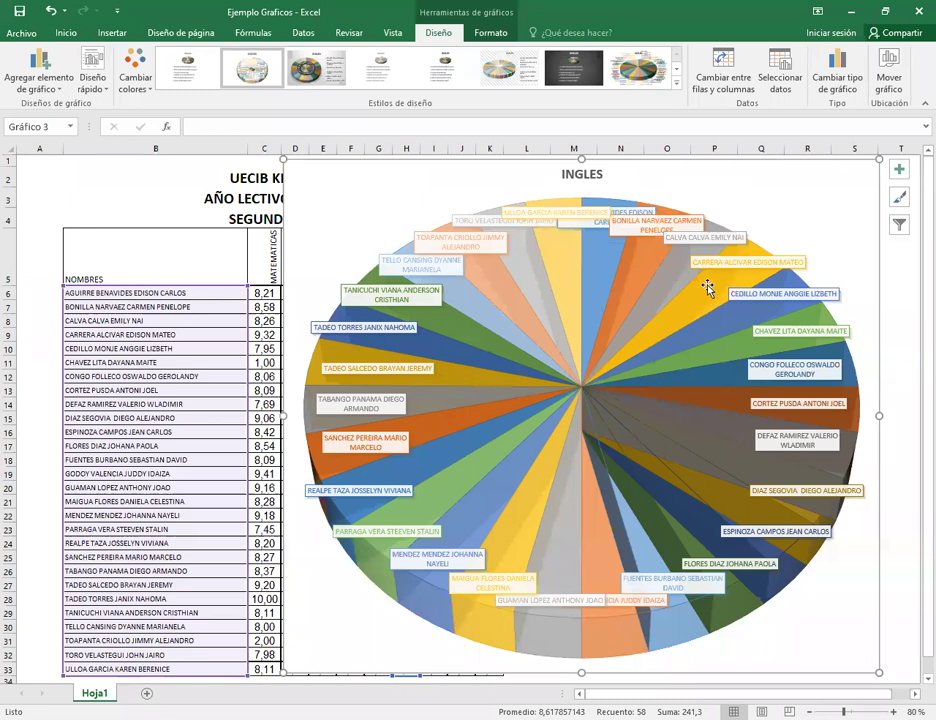
mouse_move(707, 287)
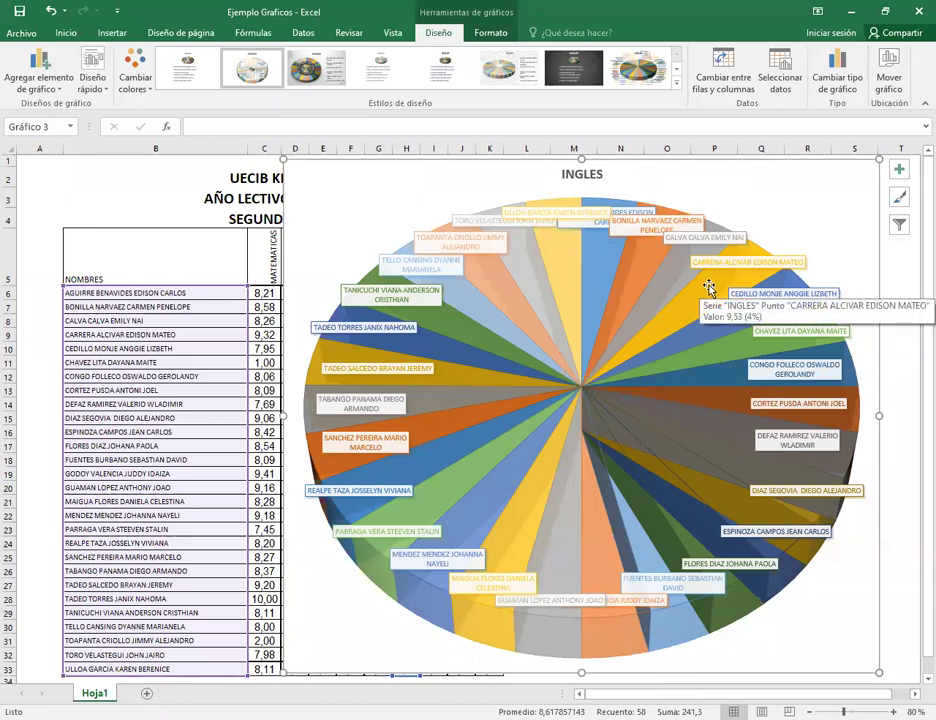